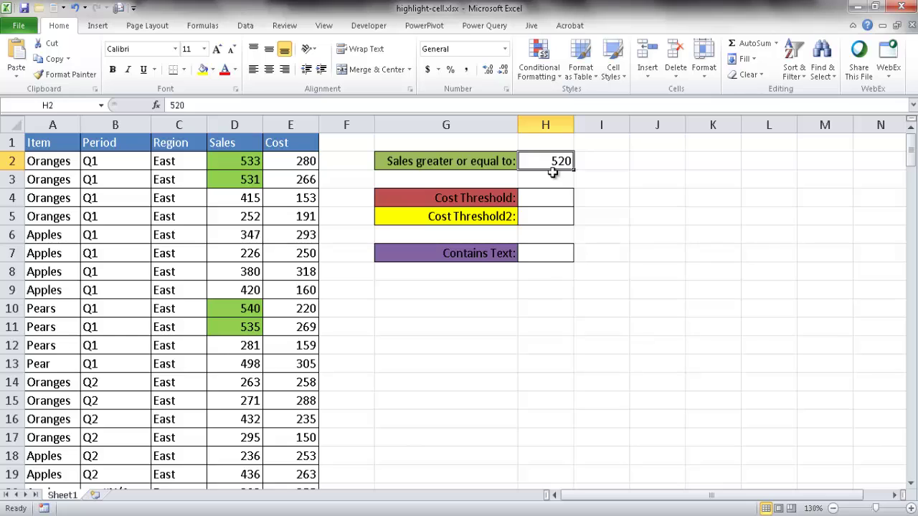
# Step: Set the "Sales greater or equal to" threshold in H2 to 539
pyautogui.write('539')
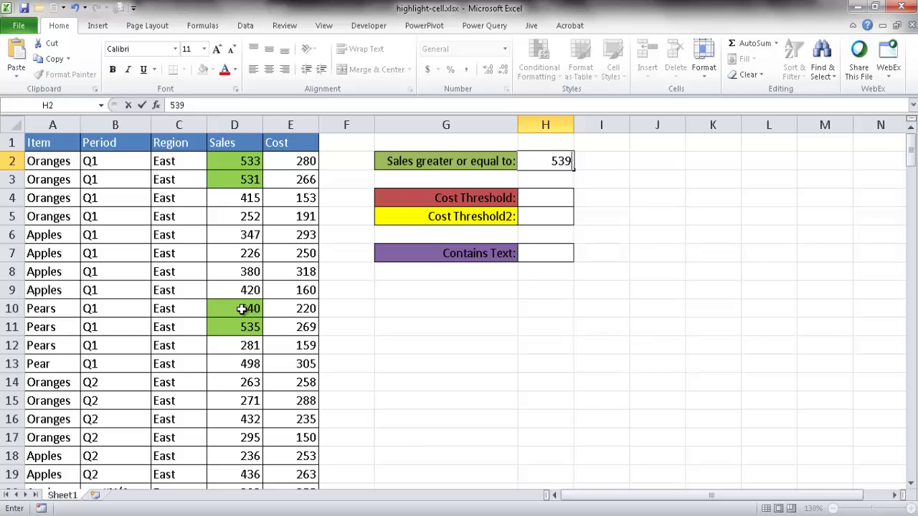
pyautogui.press('Return')
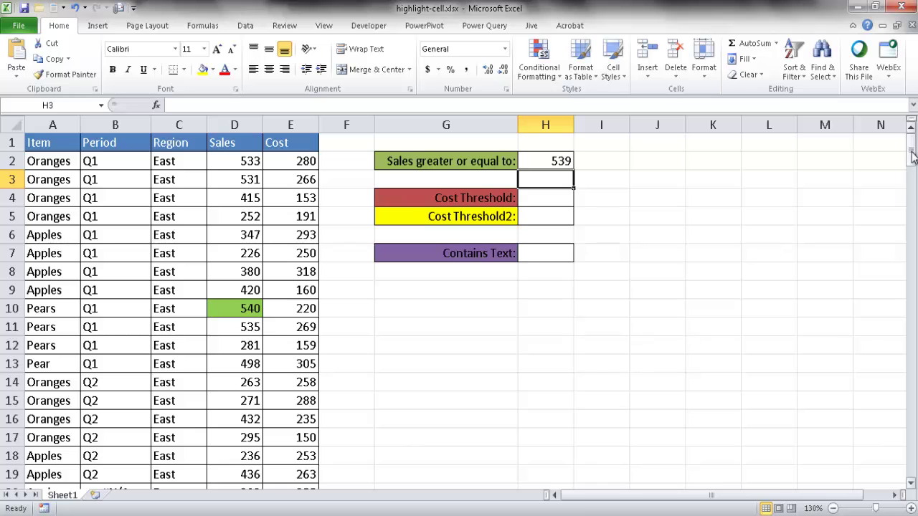
pyautogui.moveTo(911, 153); pyautogui.dragTo(905, 107)
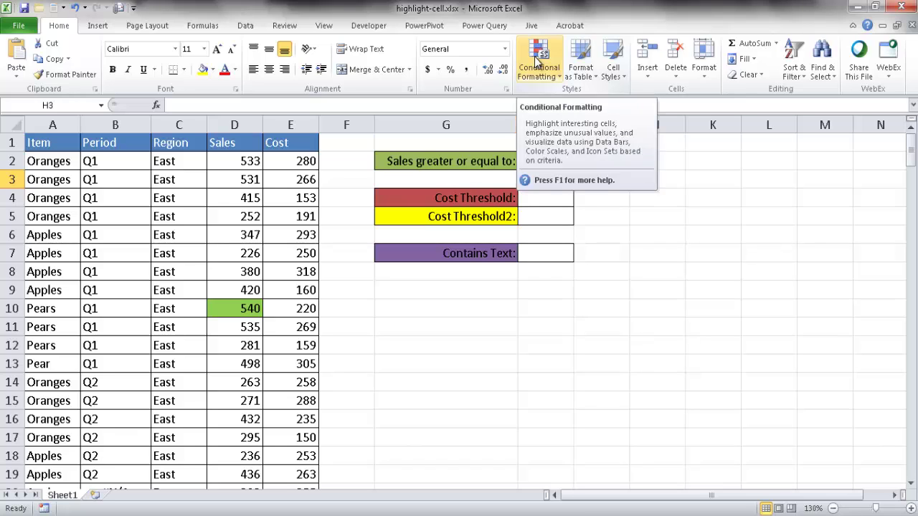
pyautogui.click(631, 231)
pyautogui.click(588, 307)
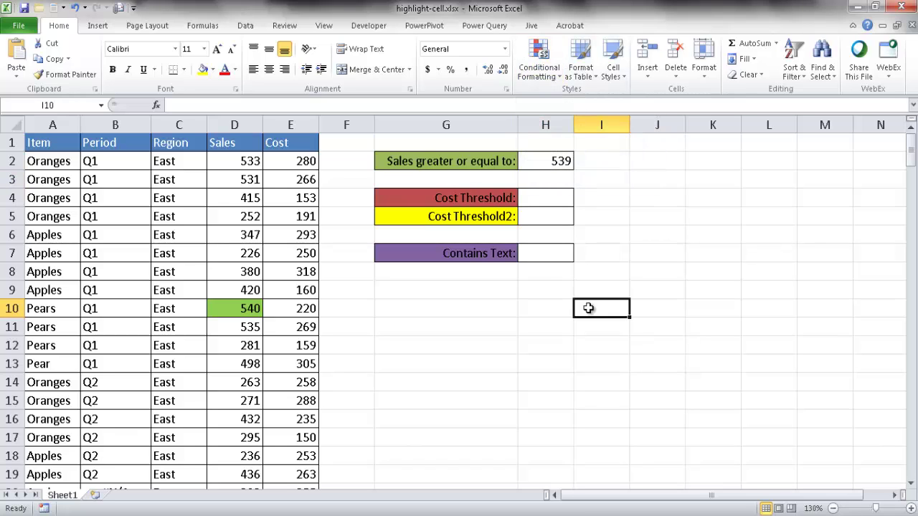
# Step: Start a Greater Than highlight rule for all Cost values in E2:E193 with a threshold of 275
pyautogui.click(299, 163)
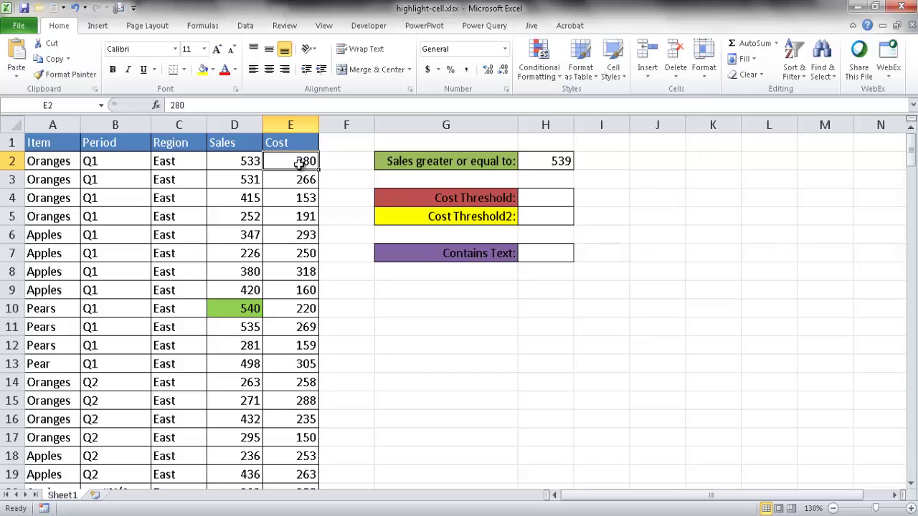
pyautogui.hotkey('ctrl', 'shift', 'Down')
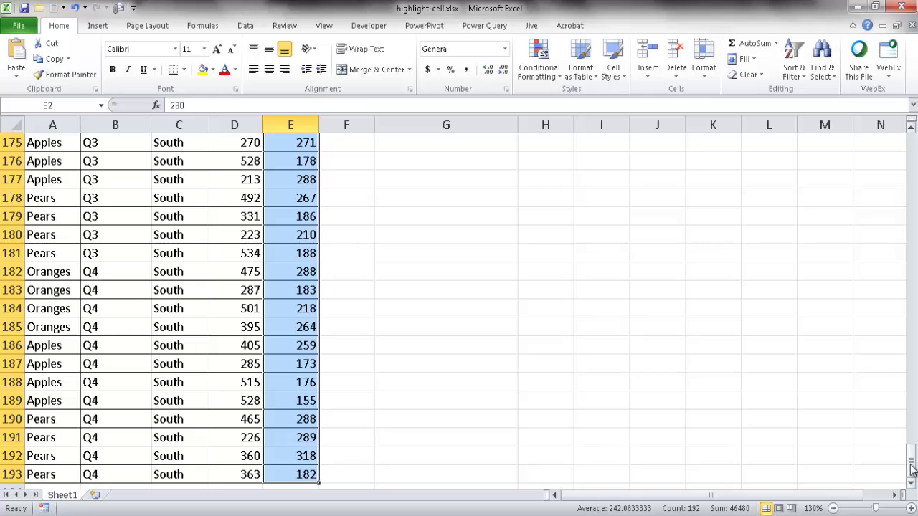
pyautogui.moveTo(911, 466); pyautogui.dragTo(910, 147)
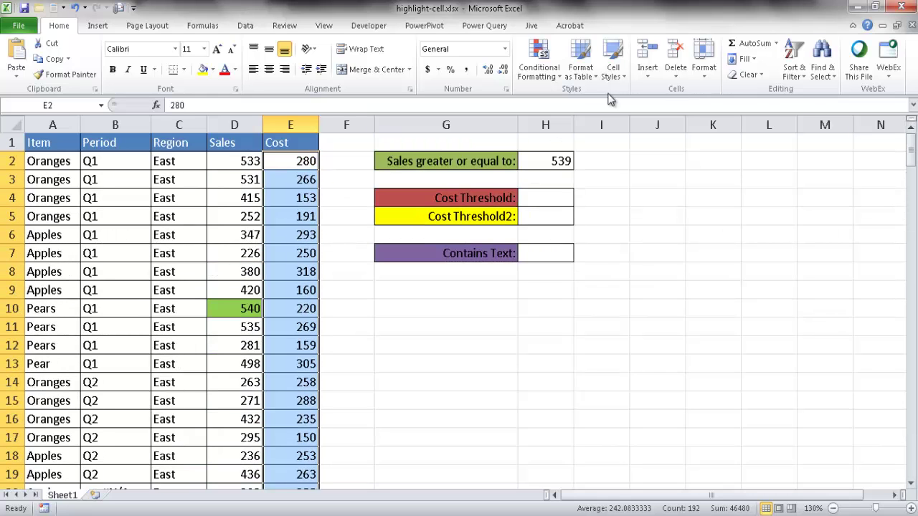
pyautogui.click(551, 77)
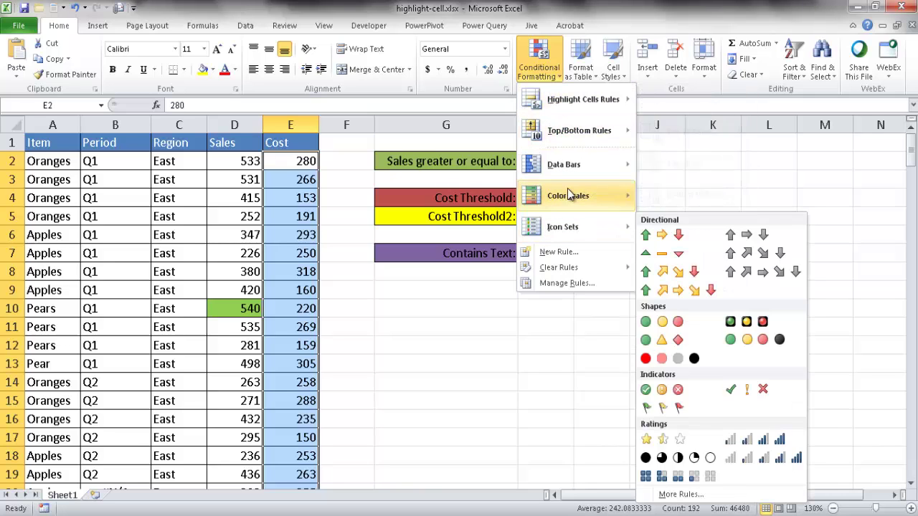
pyautogui.moveTo(599, 111)
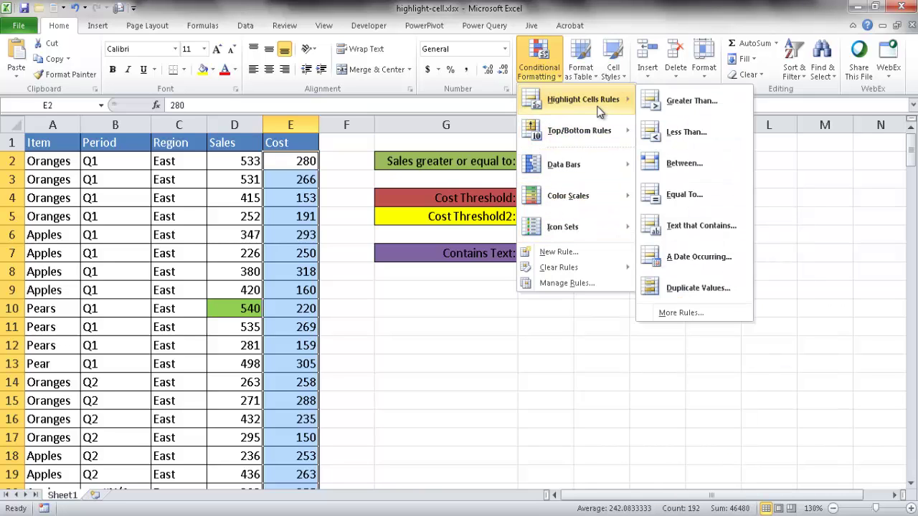
pyautogui.click(681, 106)
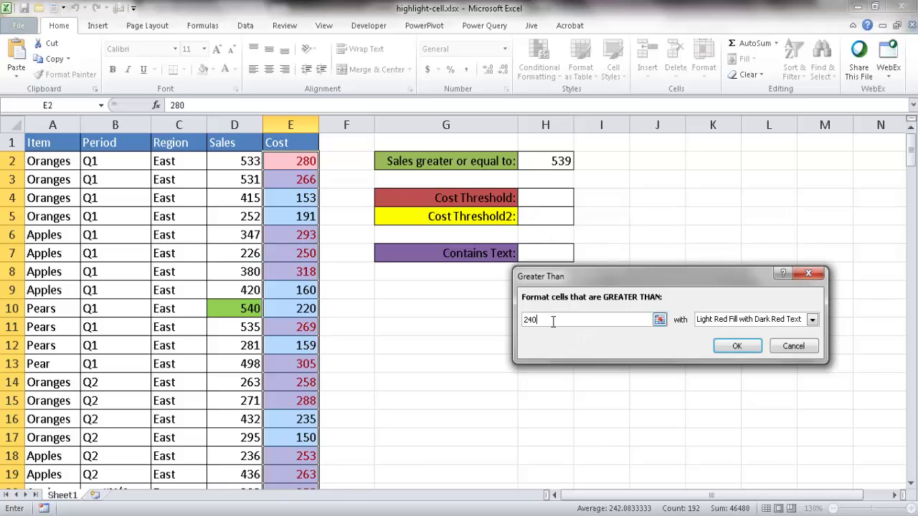
pyautogui.moveTo(553, 321); pyautogui.dragTo(484, 316)
pyautogui.write('275')
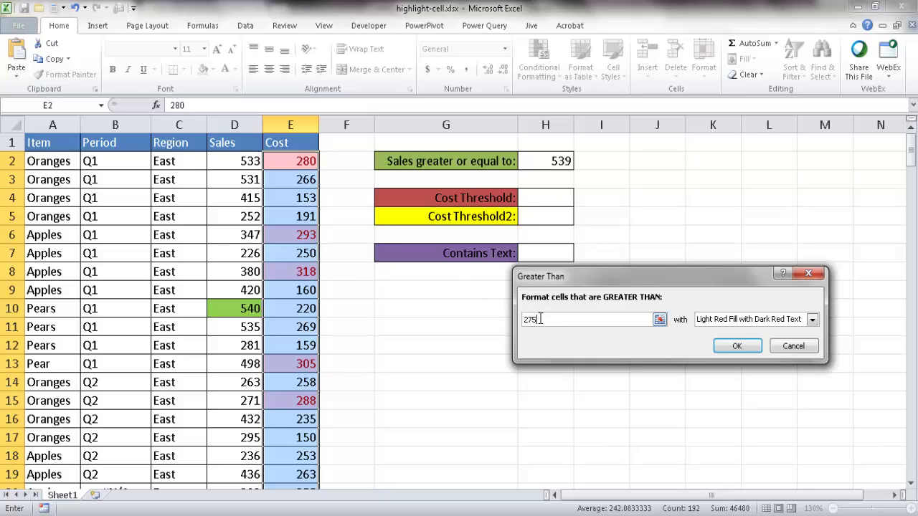
# Step: Replace the Greater Than rule's fixed threshold with a reference to the Cost Threshold cell, =$H$4
pyautogui.moveTo(540, 319); pyautogui.dragTo(479, 321)
pyautogui.write('=')
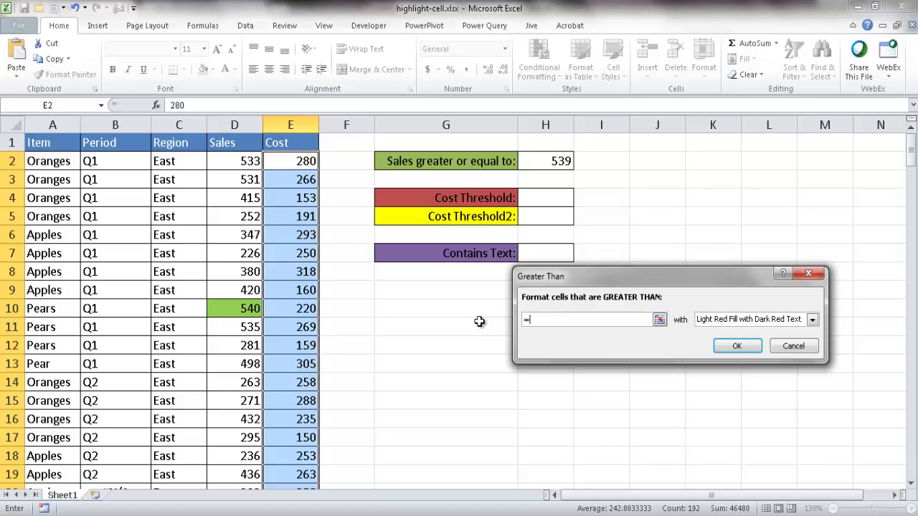
pyautogui.click(536, 201)
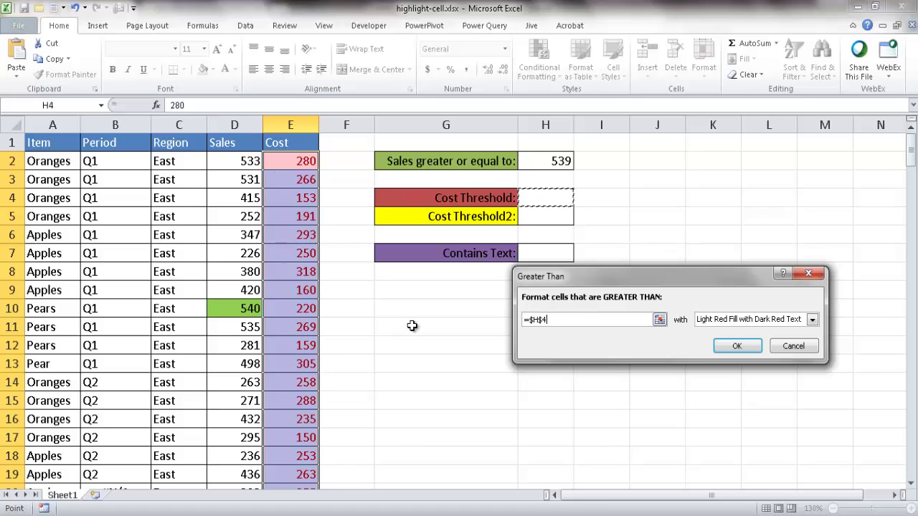
# Step: Give the Greater Than rule a custom format with a dark red fill and apply it to the Cost values
pyautogui.click(813, 319)
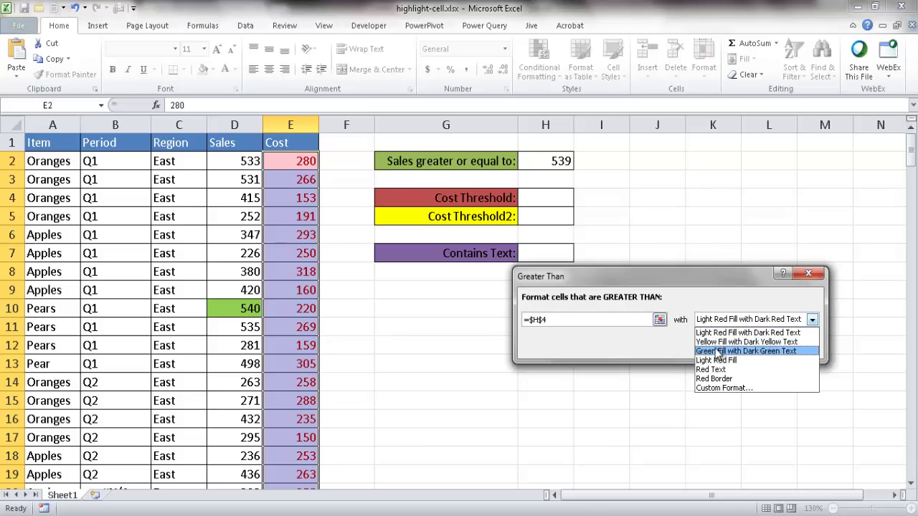
pyautogui.click(709, 388)
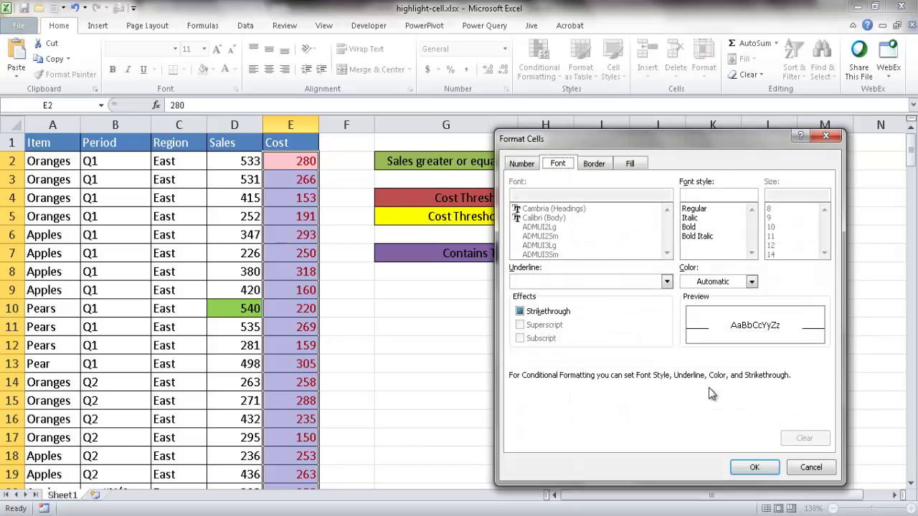
pyautogui.click(593, 164)
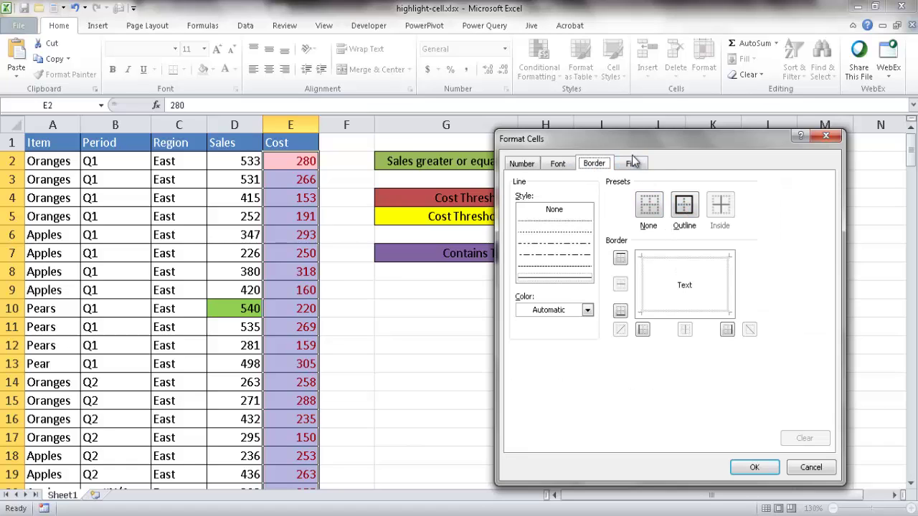
pyautogui.click(625, 167)
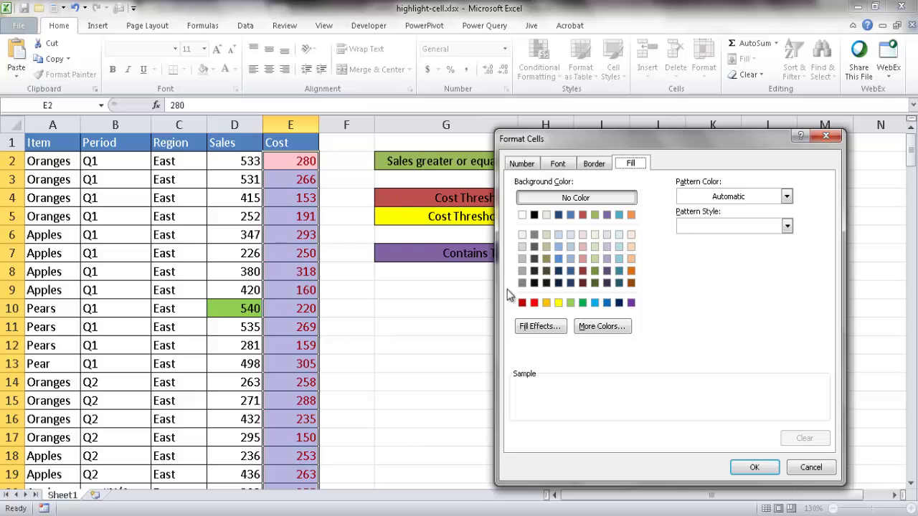
pyautogui.click(522, 303)
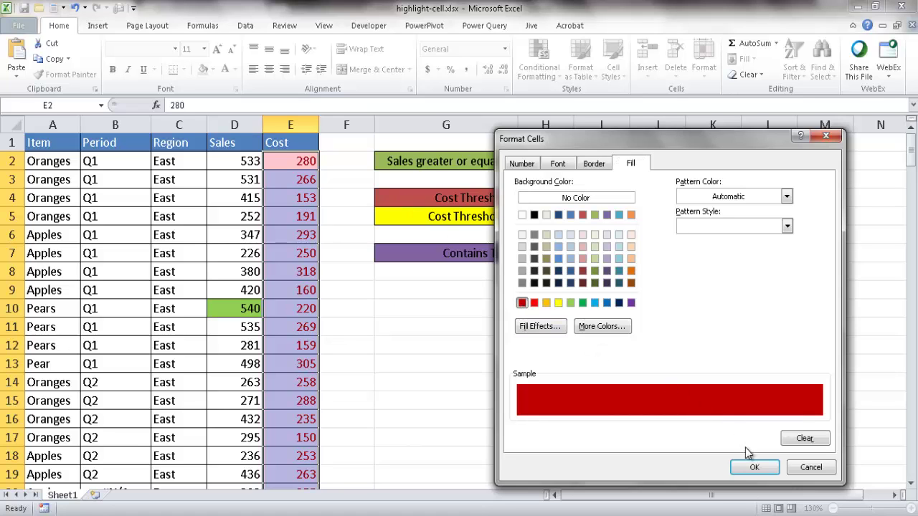
pyautogui.click(759, 467)
pyautogui.click(744, 345)
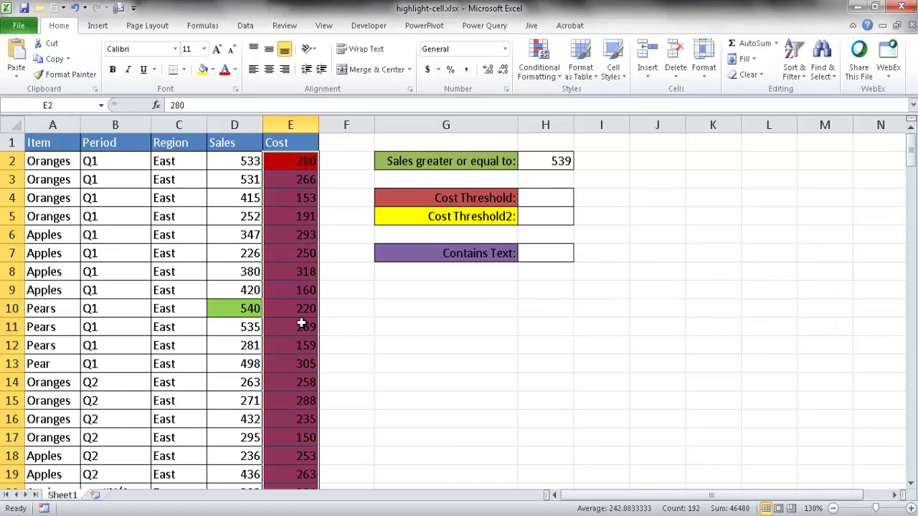
# Step: Enter 275 as the Cost Threshold in H4
pyautogui.click(549, 196)
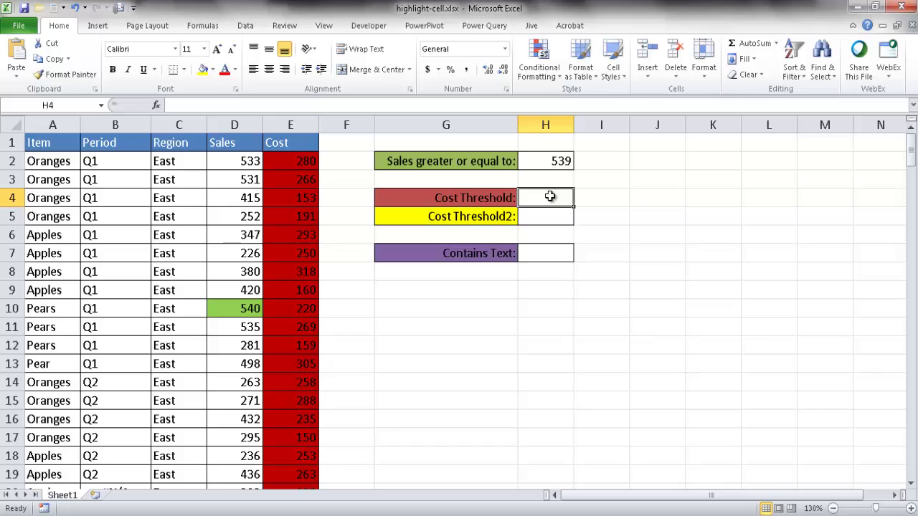
pyautogui.write('275')
pyautogui.press('Return')
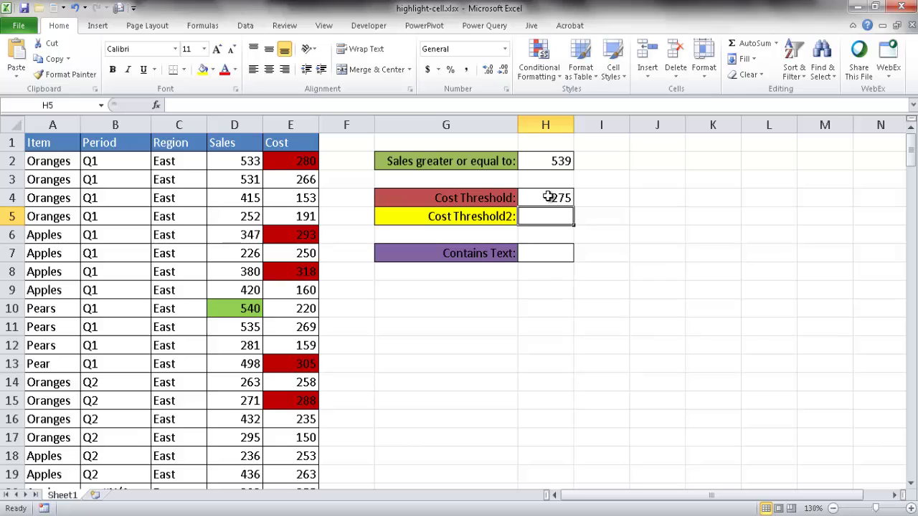
pyautogui.click(555, 77)
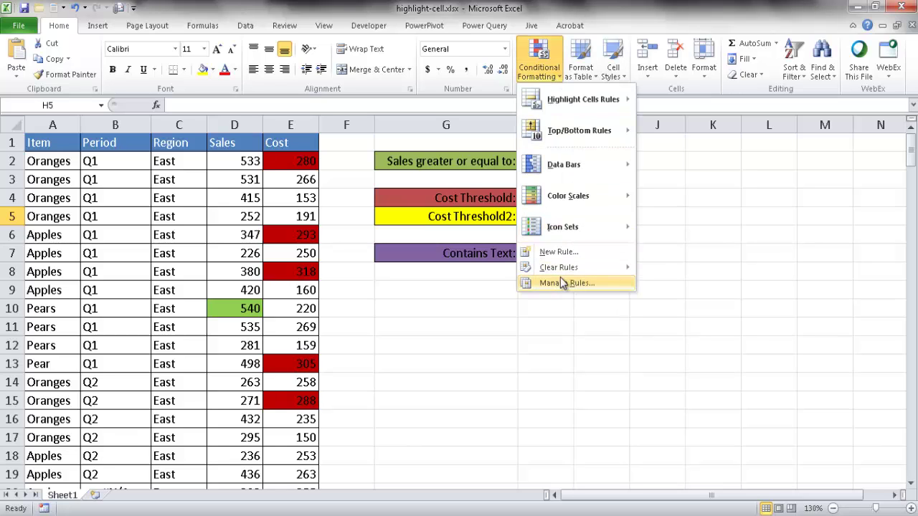
pyautogui.click(481, 310)
# Step: Set the Cost Threshold in H4 to 300
pyautogui.click(551, 197)
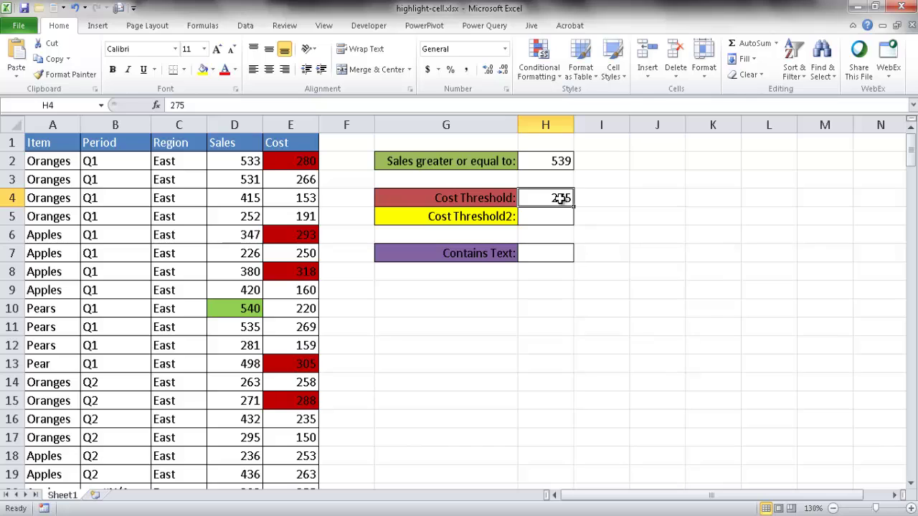
pyautogui.write('300')
pyautogui.press('Return')
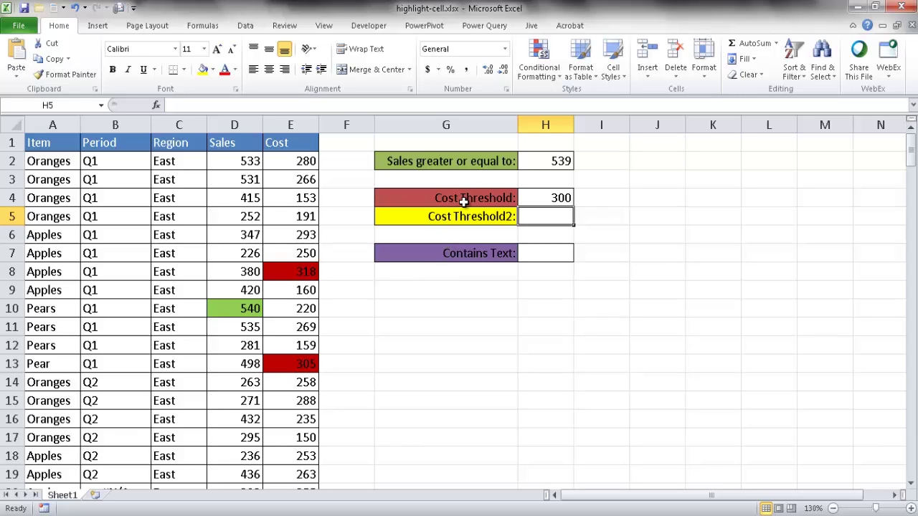
# Step: Start a second Greater Than highlight rule for Cost values E2:E193, comparing them with the Cost Threshold2 cell, =$H$5
pyautogui.click(302, 162)
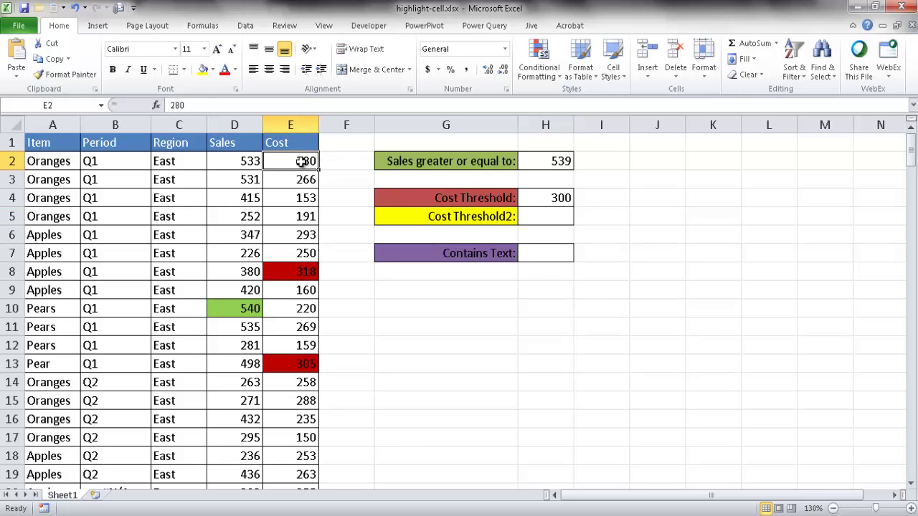
pyautogui.hotkey('ctrl', 'shift', 'Down')
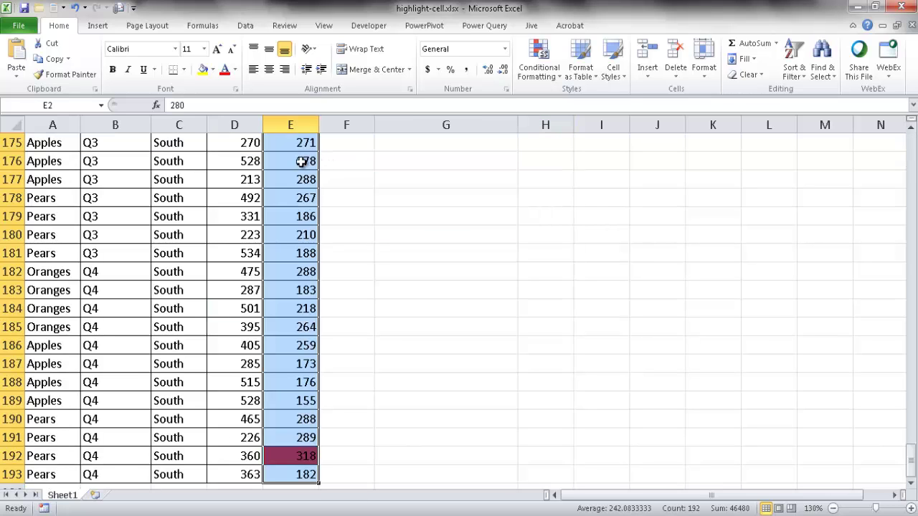
pyautogui.click(552, 76)
pyautogui.moveTo(567, 94)
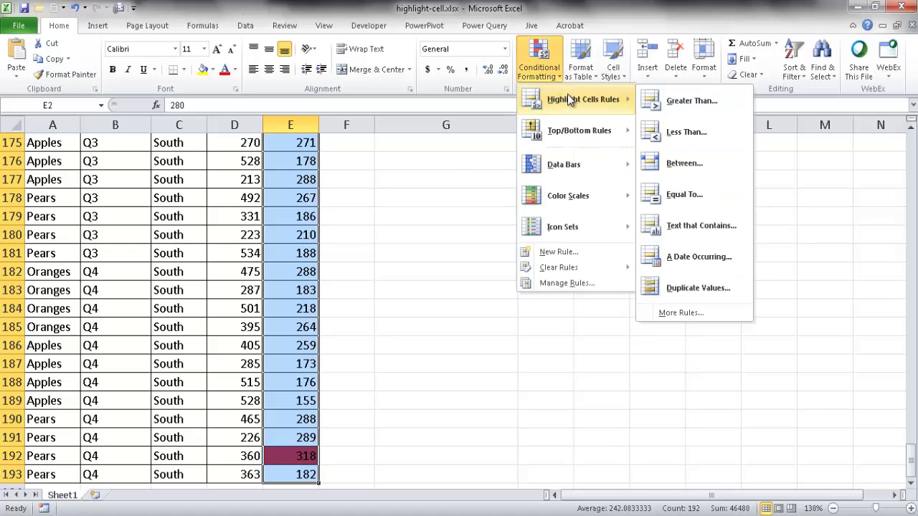
pyautogui.click(677, 100)
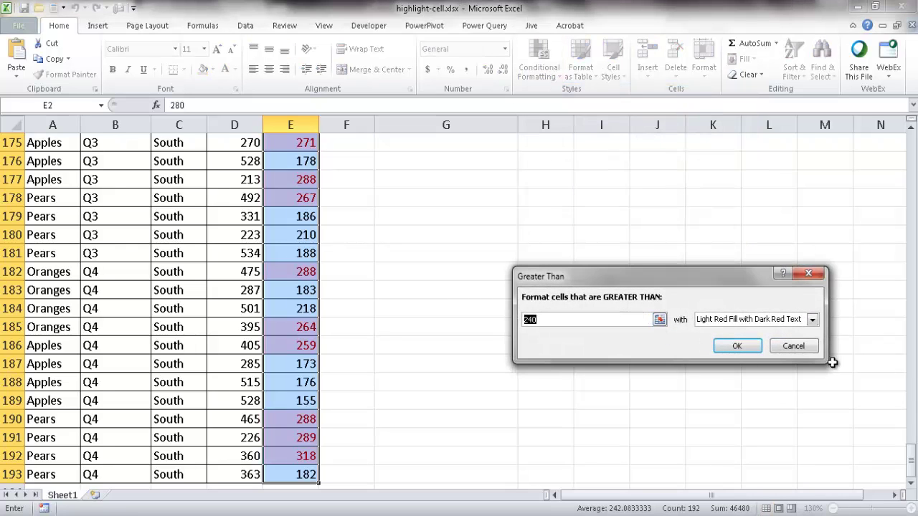
pyautogui.moveTo(912, 454); pyautogui.dragTo(912, 109)
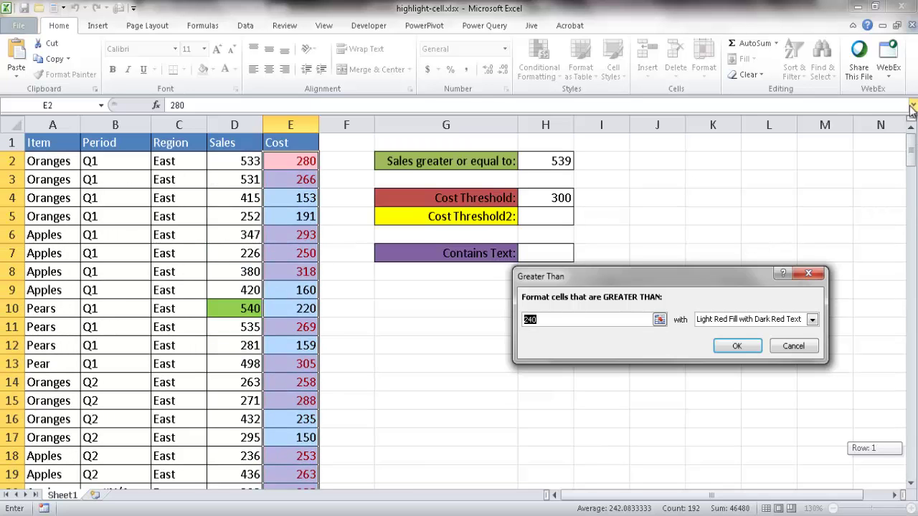
pyautogui.click(549, 215)
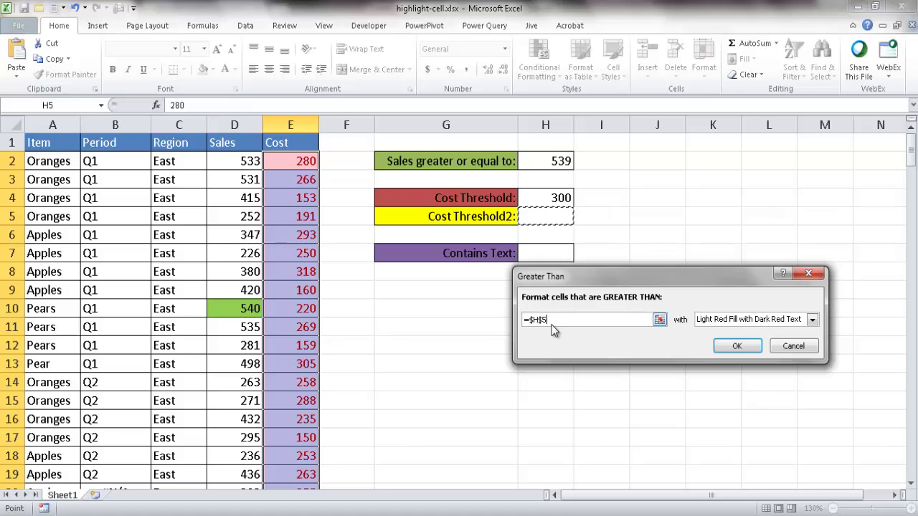
# Step: Give the second Cost rule a custom format with a yellow fill and apply it
pyautogui.click(813, 320)
pyautogui.click(738, 388)
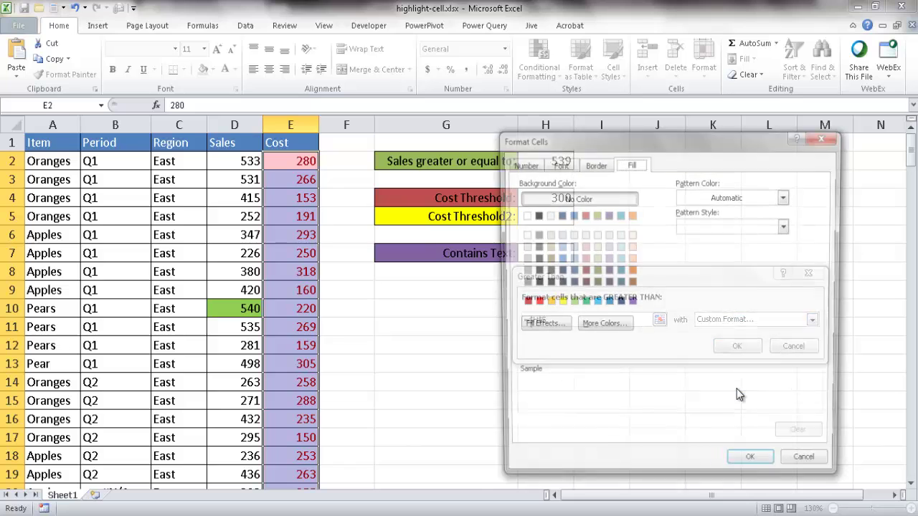
pyautogui.click(557, 303)
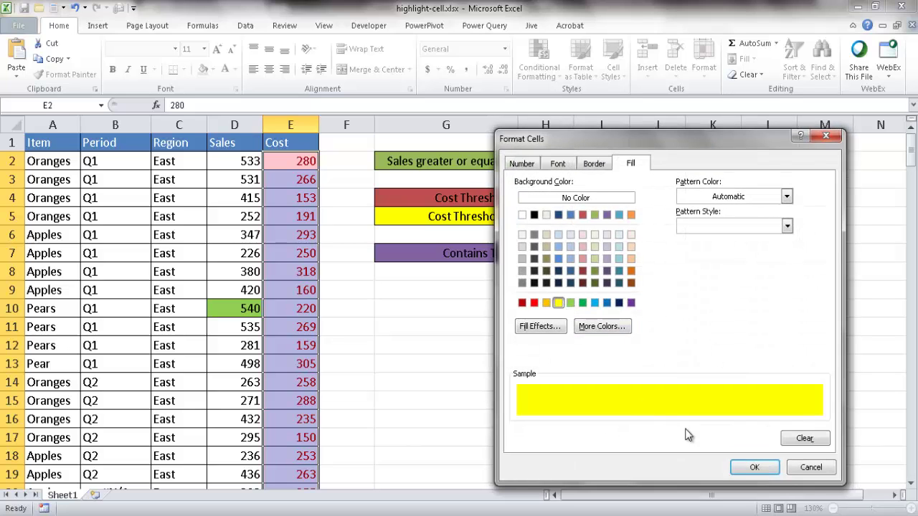
pyautogui.click(755, 467)
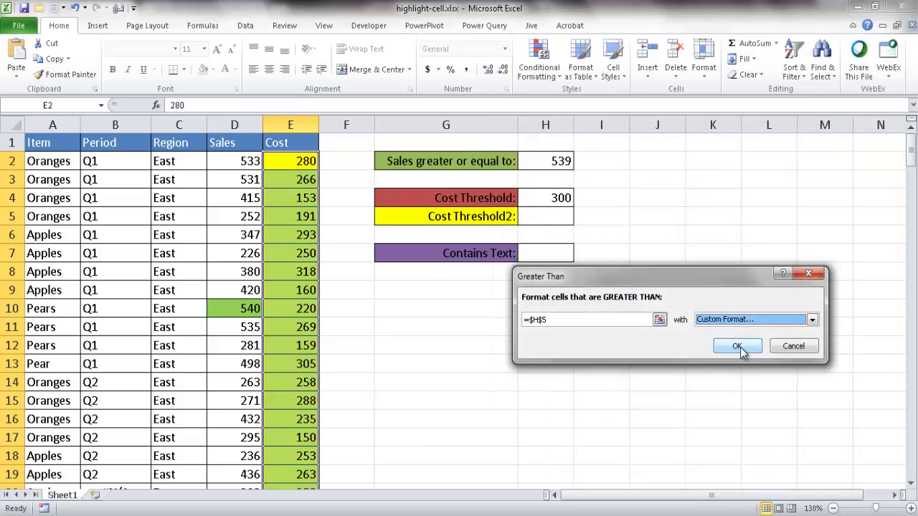
pyautogui.click(739, 347)
# Step: Enter 275 as the Cost Threshold2 value in H5
pyautogui.click(556, 217)
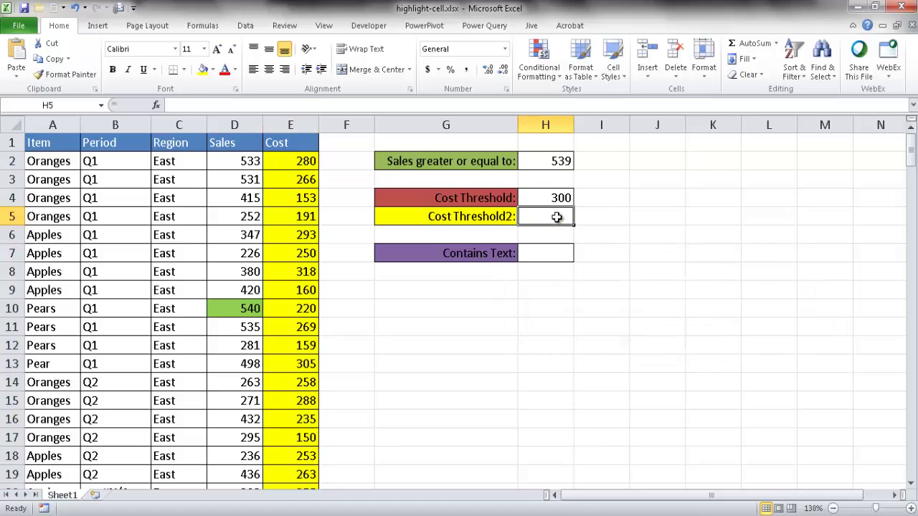
pyautogui.write('275')
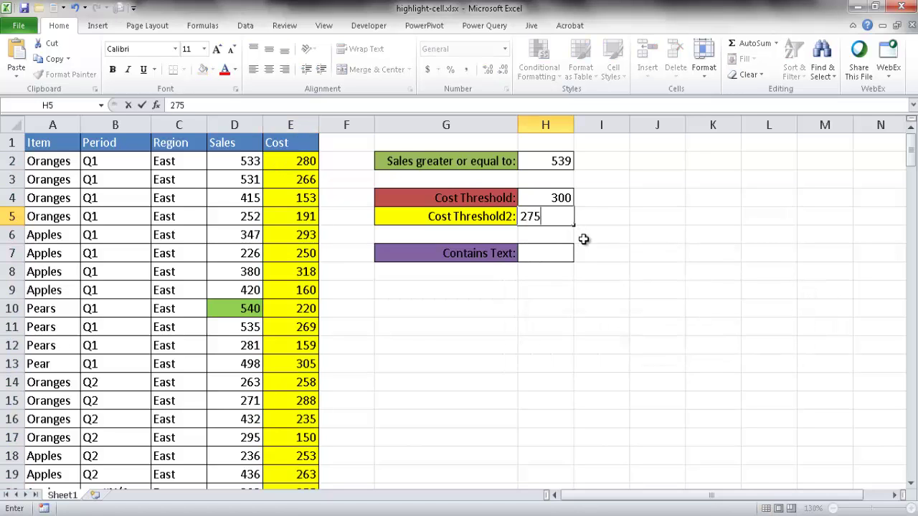
pyautogui.press('Return')
pyautogui.click(419, 212)
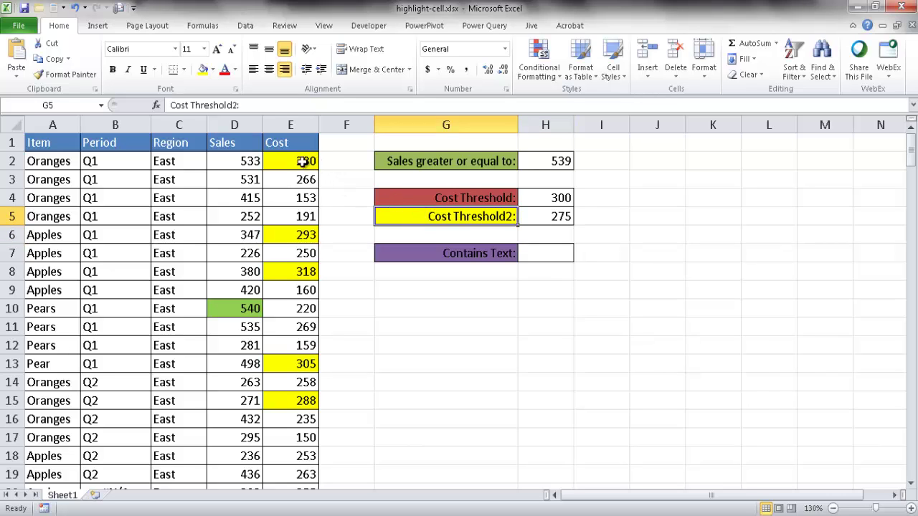
pyautogui.click(287, 159)
pyautogui.click(426, 197)
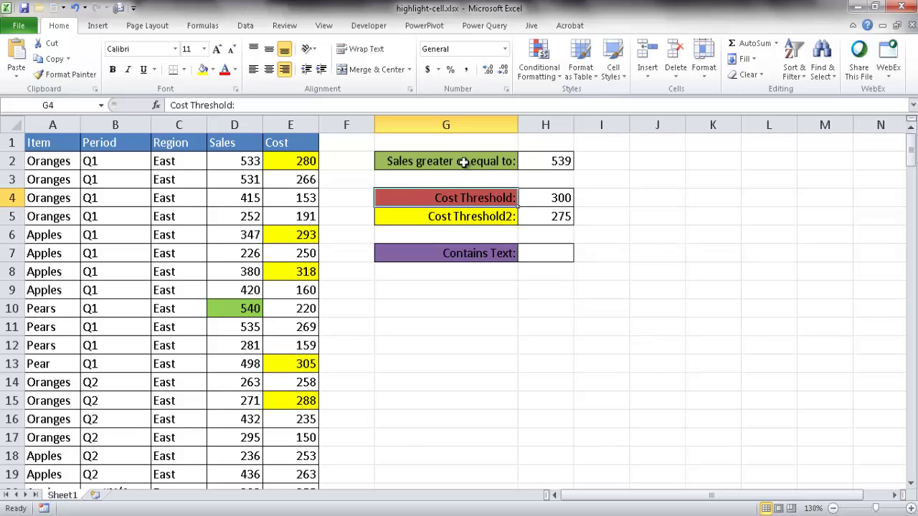
# Step: In the conditional formatting rules for Cost values E2:E193, move the red Cell Value > $H$4 rule above the yellow one and apply the order
pyautogui.click(539, 72)
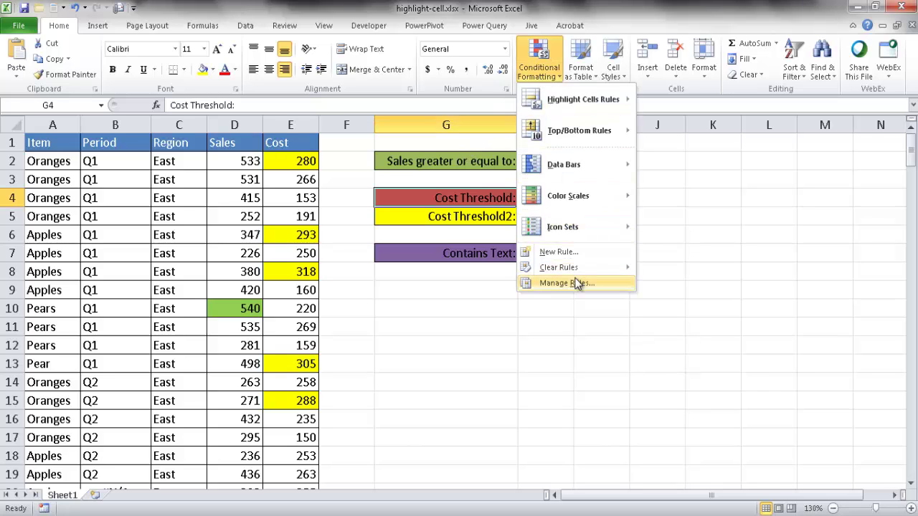
pyautogui.click(560, 368)
pyautogui.click(307, 163)
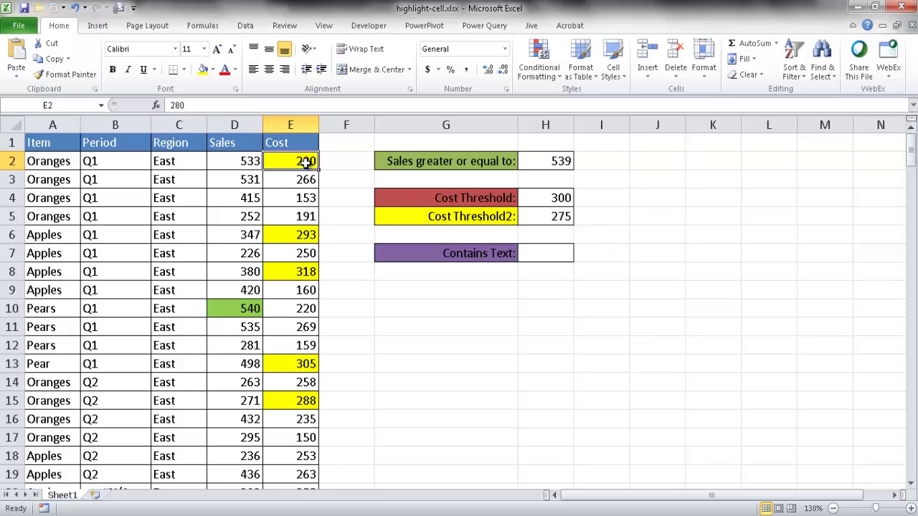
pyautogui.hotkey('ctrl', 'shift', 'Down')
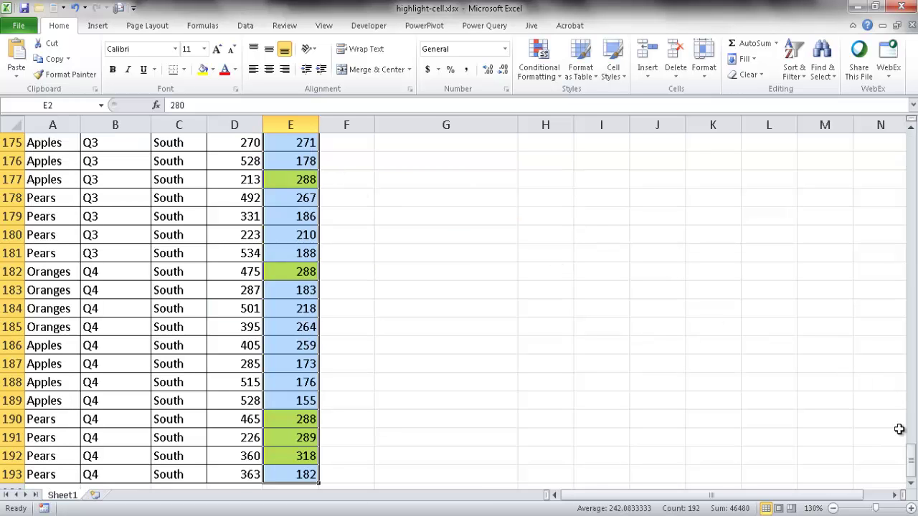
pyautogui.moveTo(909, 453); pyautogui.dragTo(910, 142)
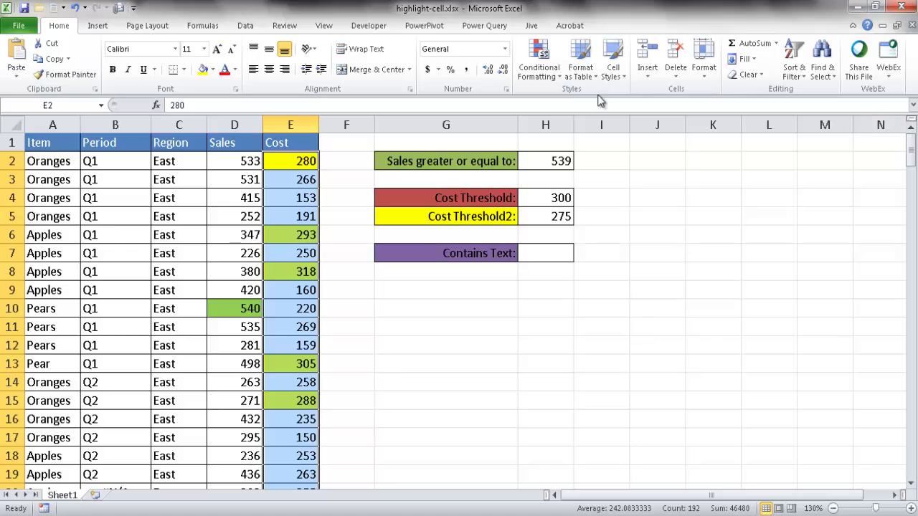
pyautogui.click(549, 70)
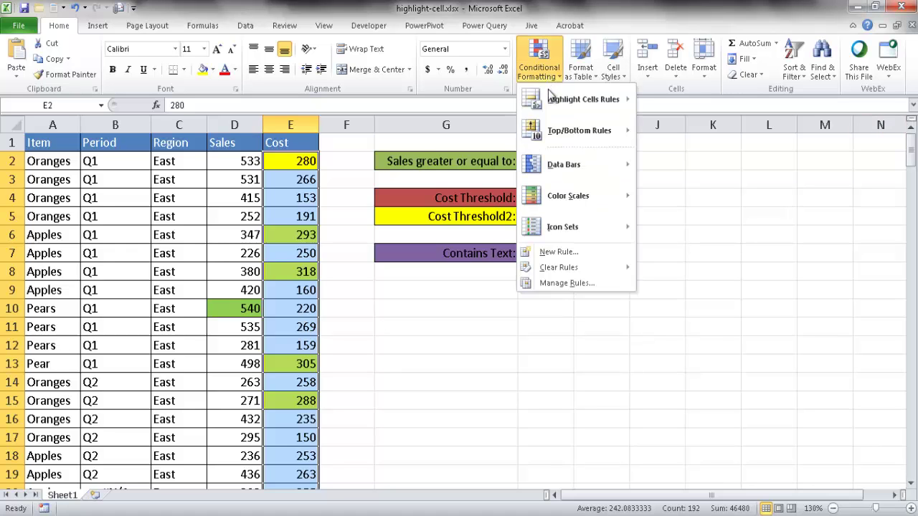
pyautogui.click(564, 287)
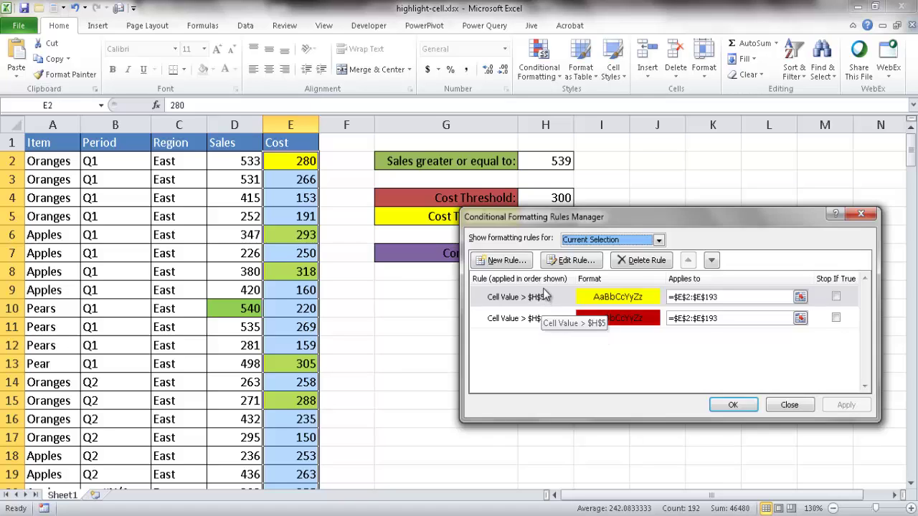
pyautogui.click(549, 318)
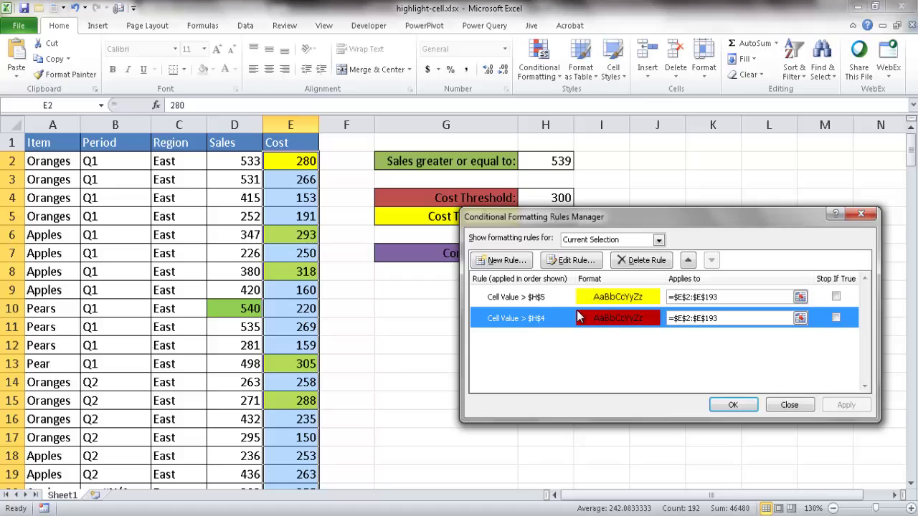
pyautogui.click(688, 261)
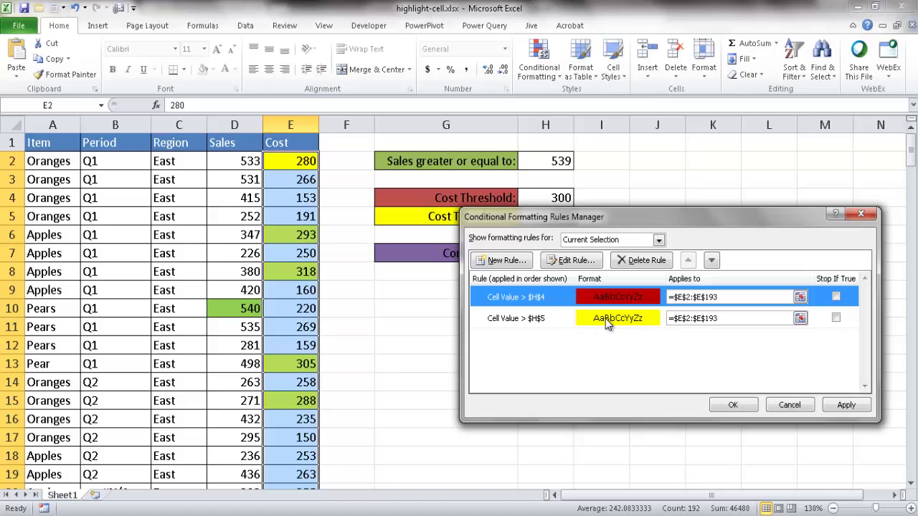
pyautogui.moveTo(611, 216); pyautogui.dragTo(575, 259)
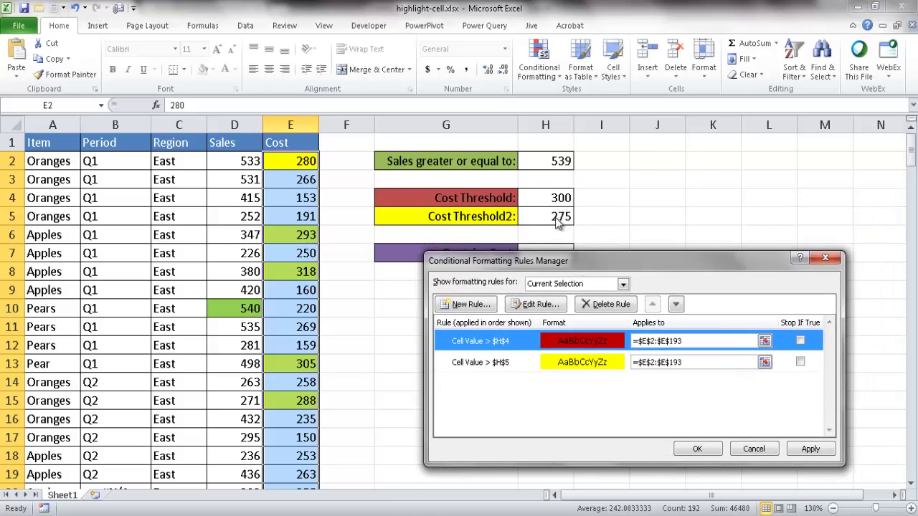
pyautogui.click(695, 449)
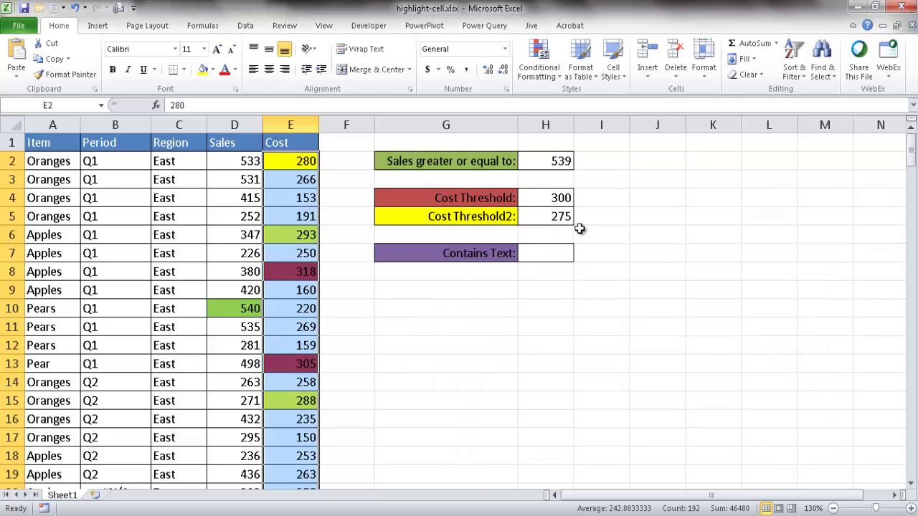
pyautogui.click(581, 230)
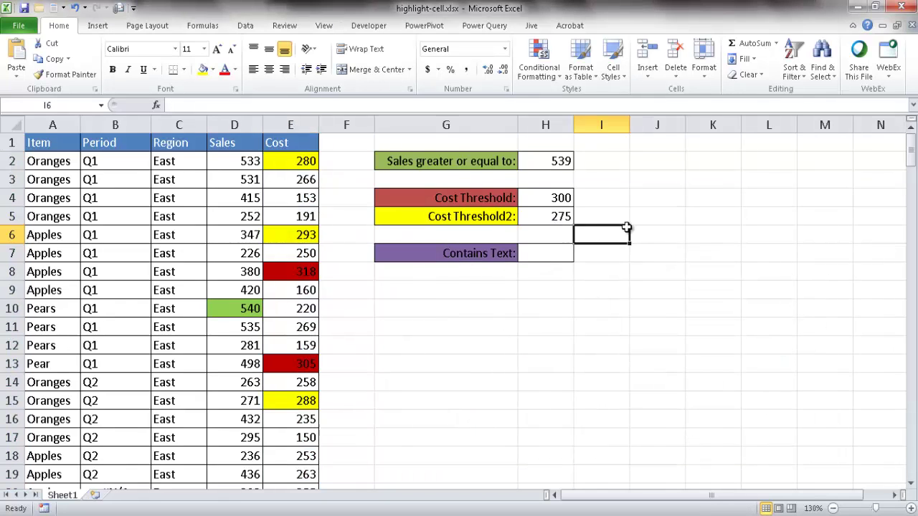
# Step: Check the highlighted Cost cells E8, E13 and E6 against the cost thresholds in column H
pyautogui.click(293, 275)
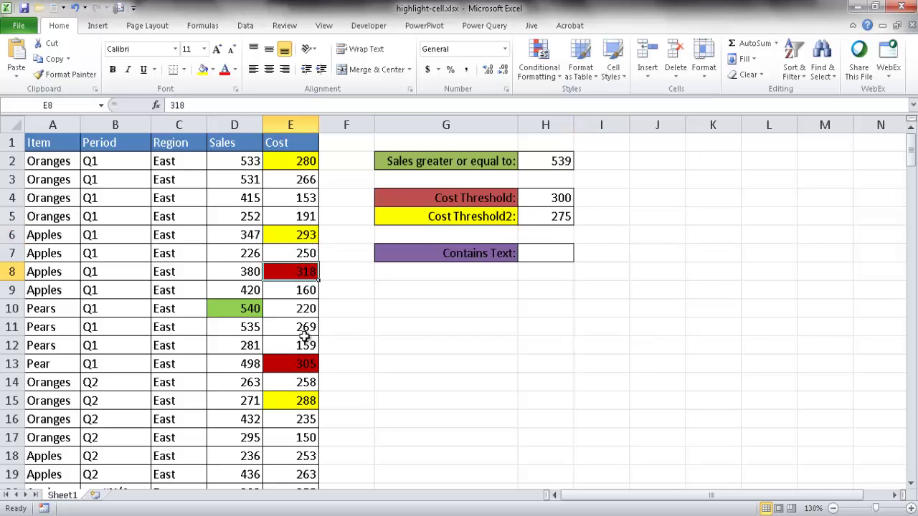
pyautogui.click(297, 366)
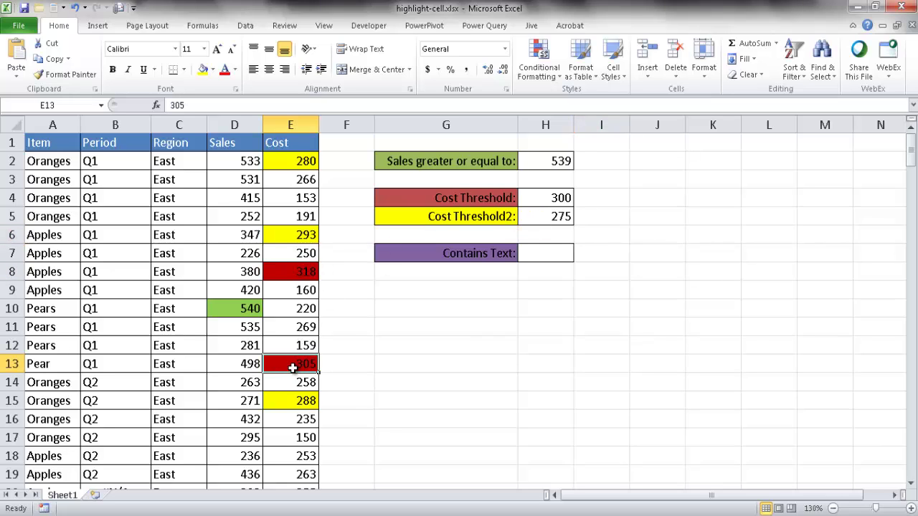
pyautogui.click(540, 215)
pyautogui.click(304, 235)
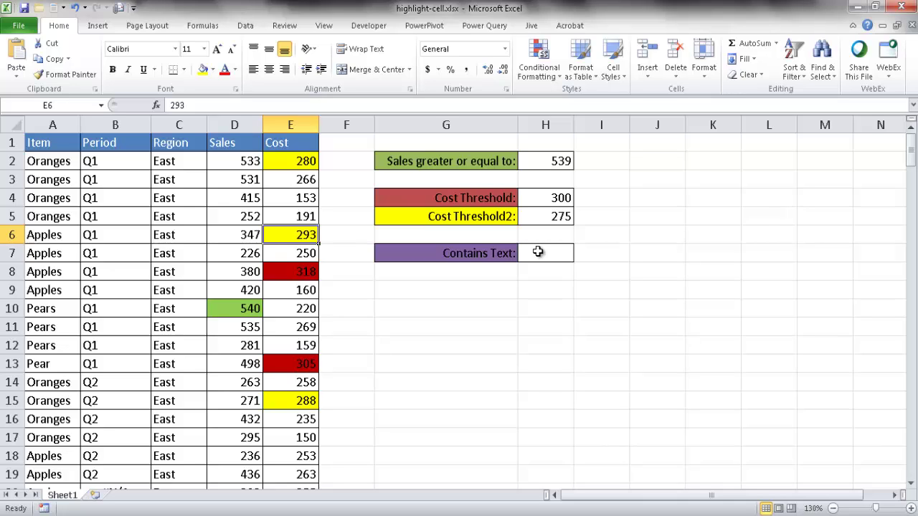
# Step: Add a Text that Contains highlight rule for Item cells A2:A193, matching Oranges with Light Red Fill with Dark Red Text
pyautogui.click(535, 256)
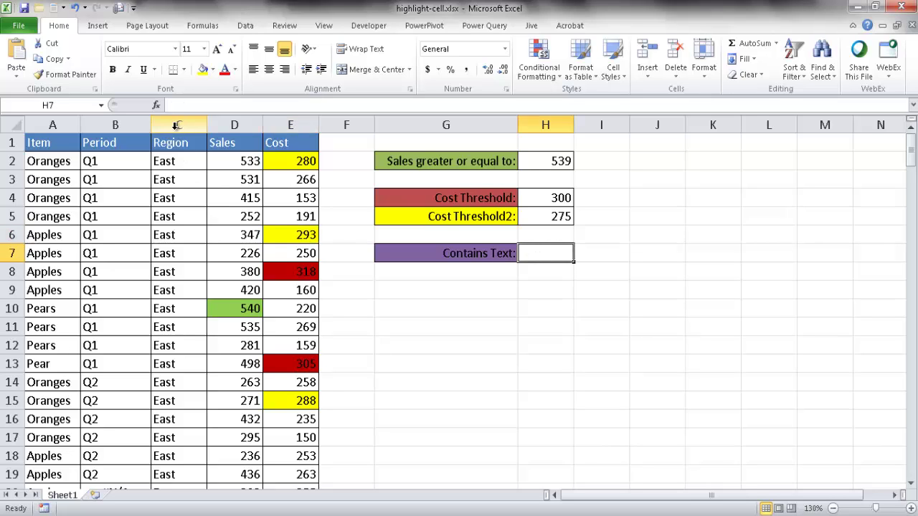
pyautogui.click(54, 125)
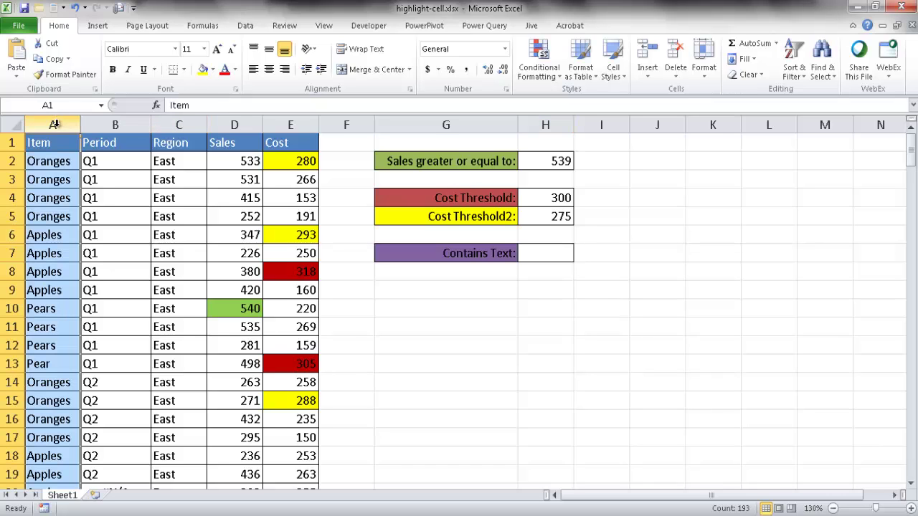
pyautogui.click(54, 162)
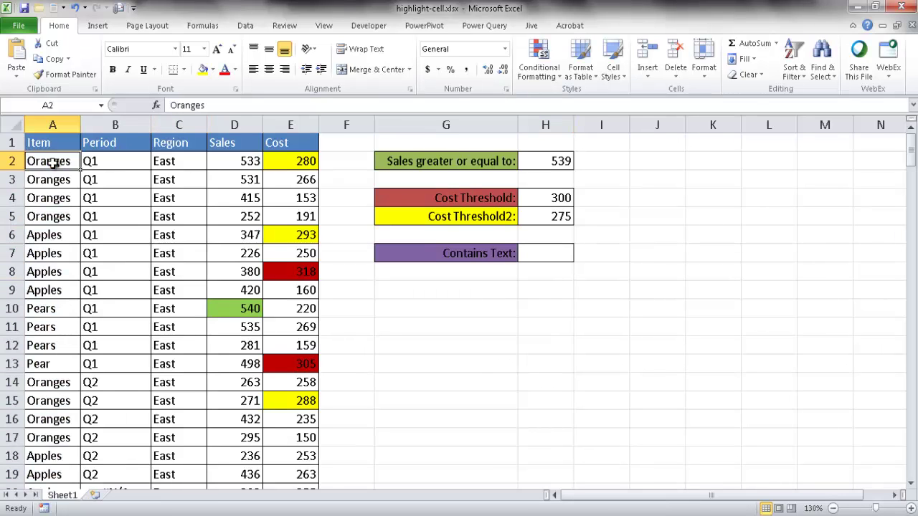
pyautogui.hotkey('ctrl', 'shift', 'Down')
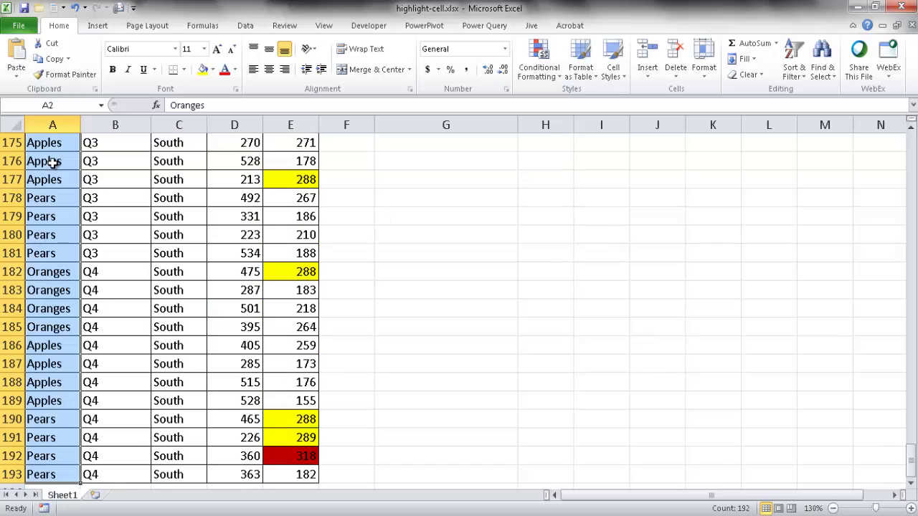
pyautogui.click(546, 71)
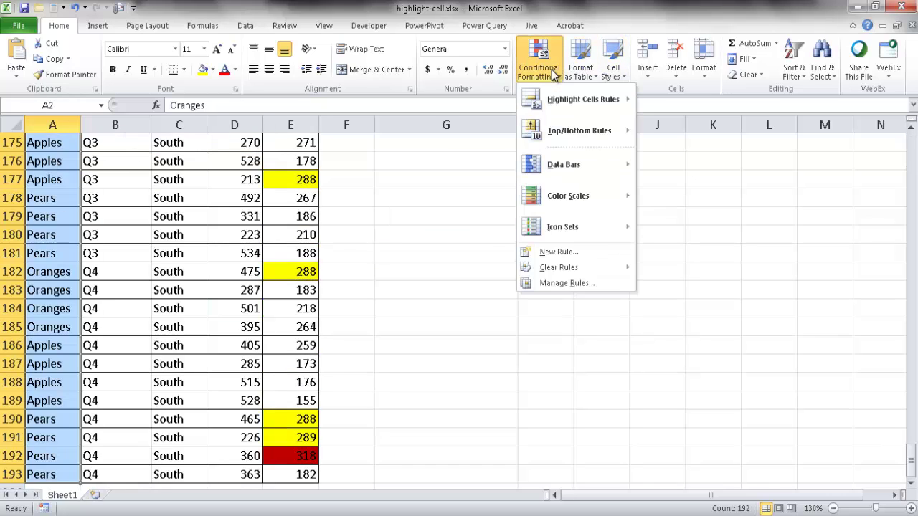
pyautogui.moveTo(566, 100)
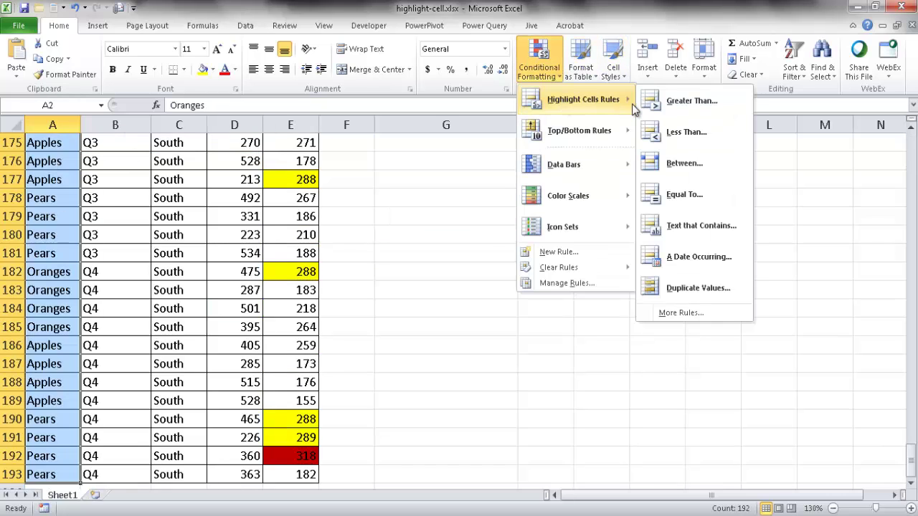
pyautogui.click(710, 225)
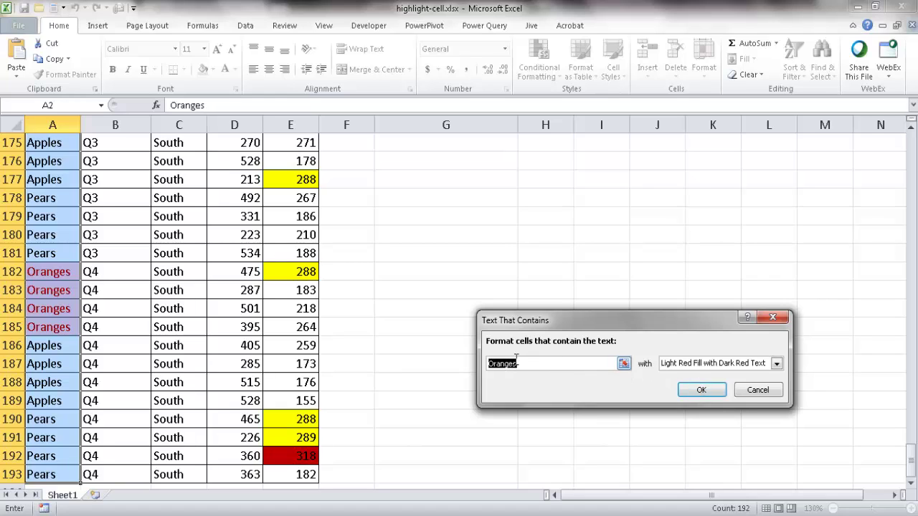
pyautogui.click(701, 389)
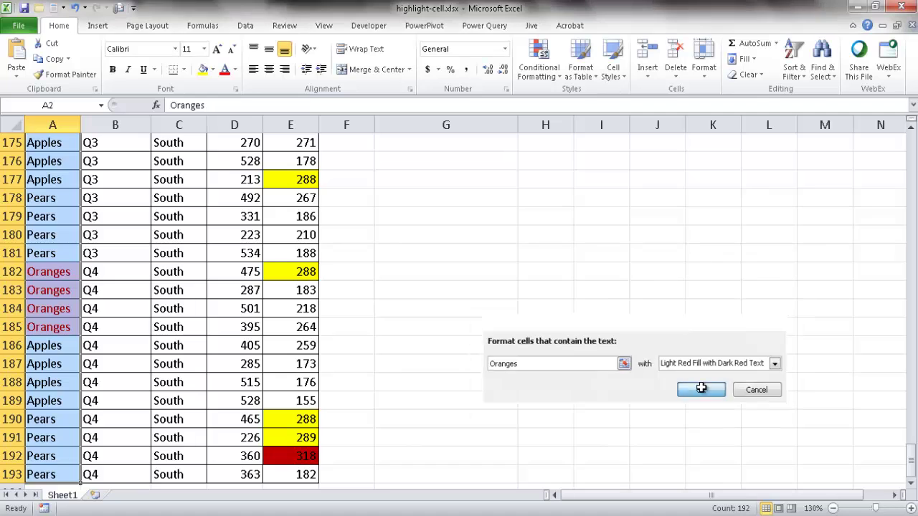
# Step: Edit the Item column's Oranges rule so it formats cells with specific text ending with s
pyautogui.click(554, 77)
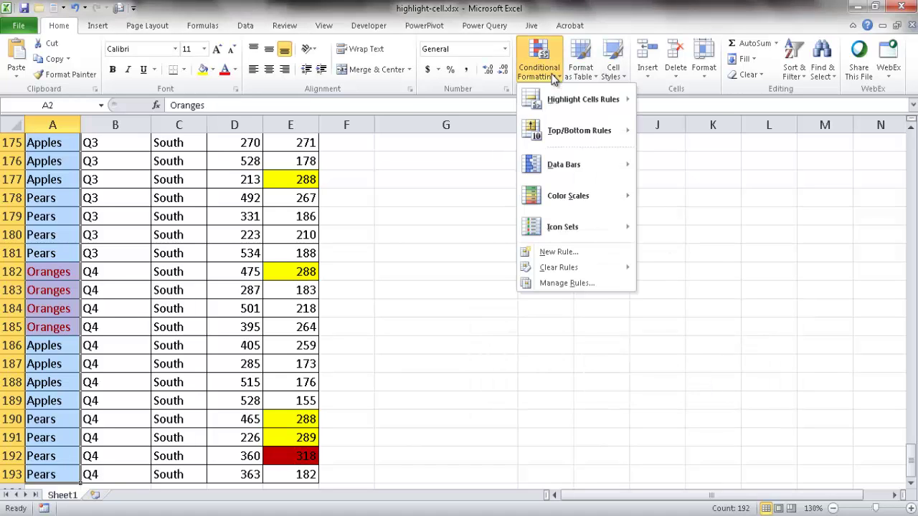
pyautogui.click(567, 283)
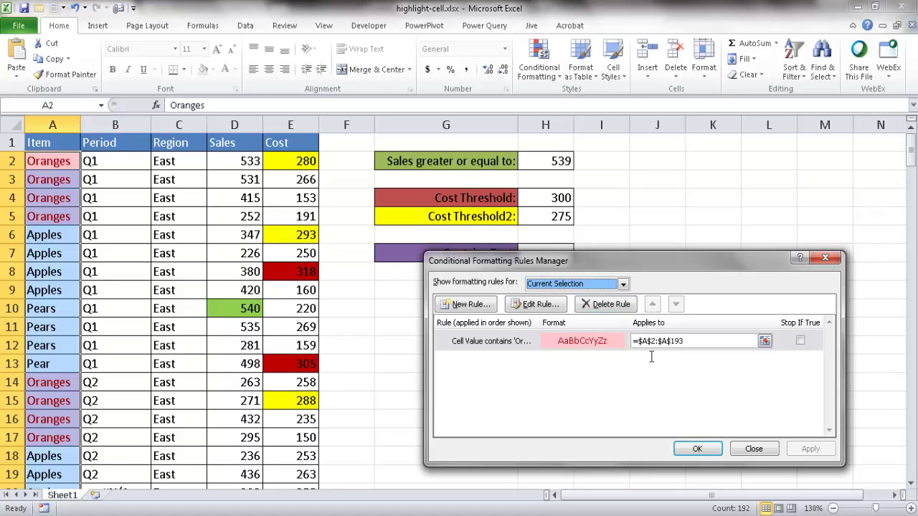
pyautogui.moveTo(612, 262)
pyautogui.mouseDown()
pyautogui.moveTo(598, 258)
pyautogui.moveTo(623, 256)
pyautogui.mouseUp()
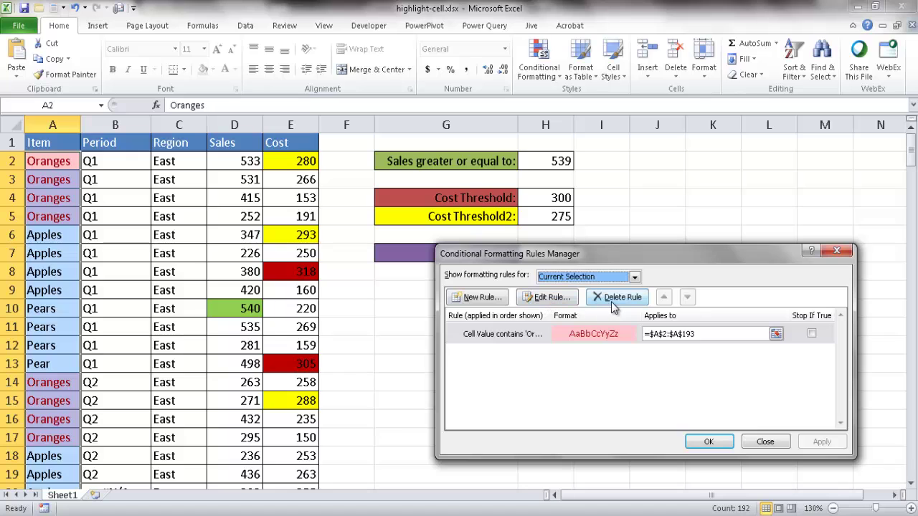
pyautogui.click(565, 302)
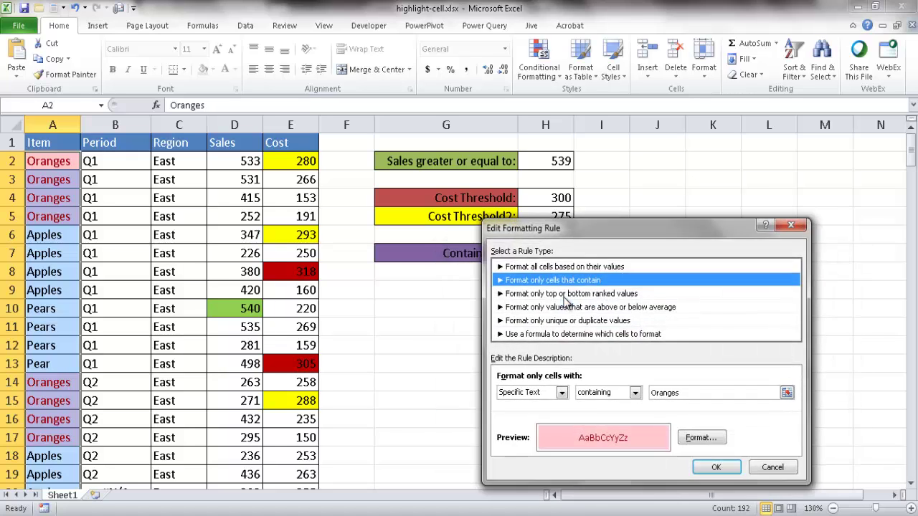
pyautogui.moveTo(653, 232); pyautogui.dragTo(721, 157)
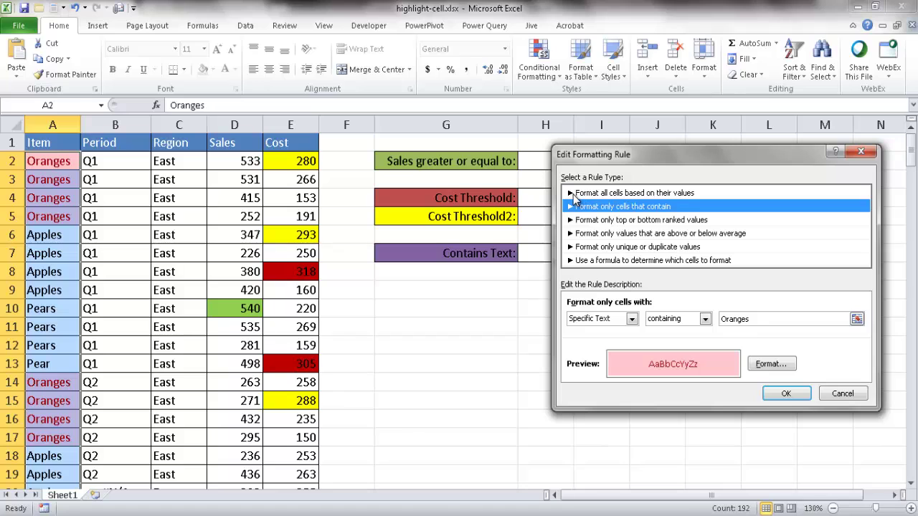
pyautogui.click(678, 318)
pyautogui.click(671, 332)
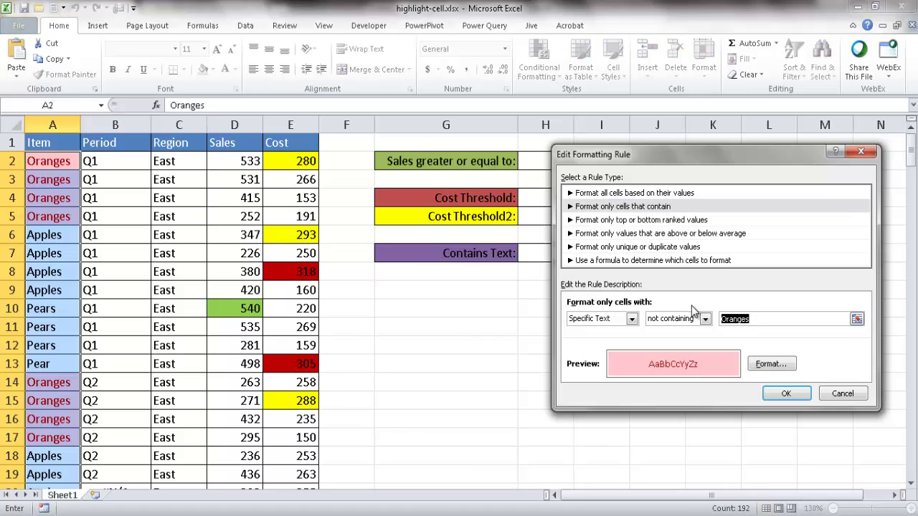
pyautogui.click(704, 319)
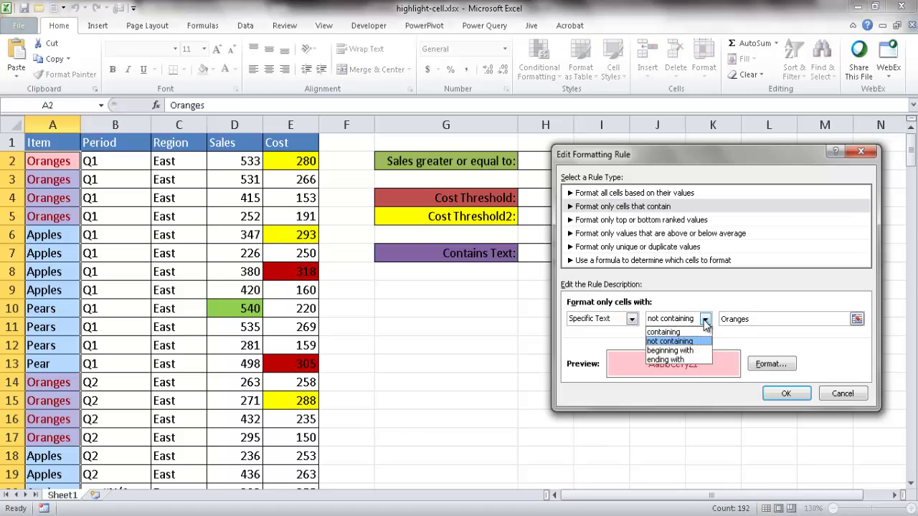
pyautogui.click(682, 359)
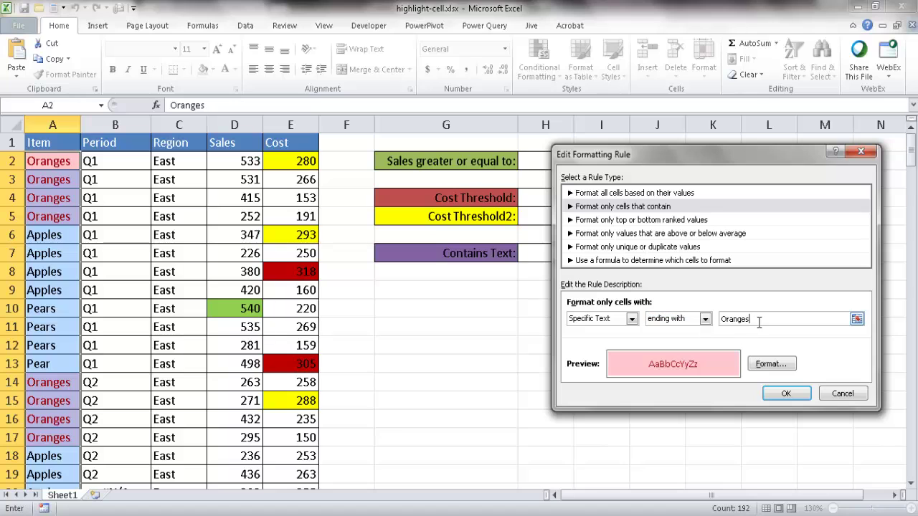
pyautogui.doubleClick(744, 319)
pyautogui.write('s')
pyautogui.click(786, 395)
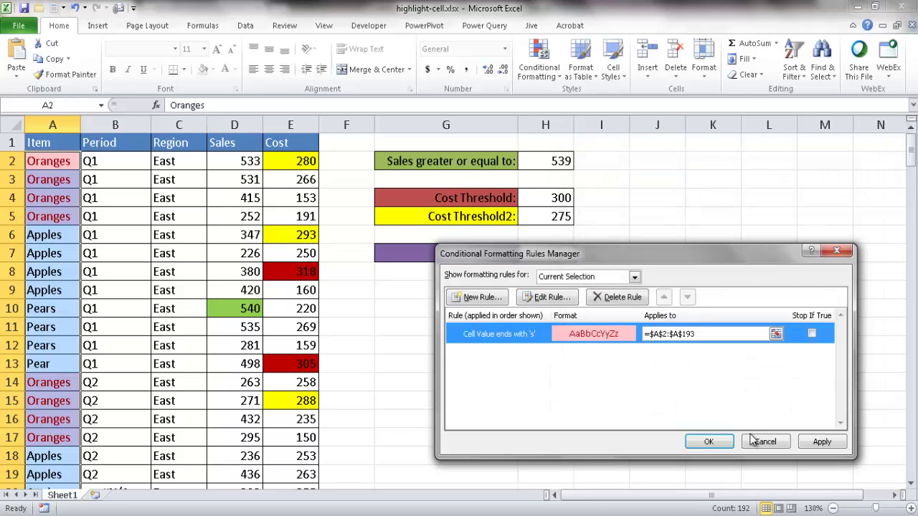
# Step: Apply the edited ends-with-s rule to Item cells A2:A193 and check cells A3, A5, A10 and A13
pyautogui.click(822, 442)
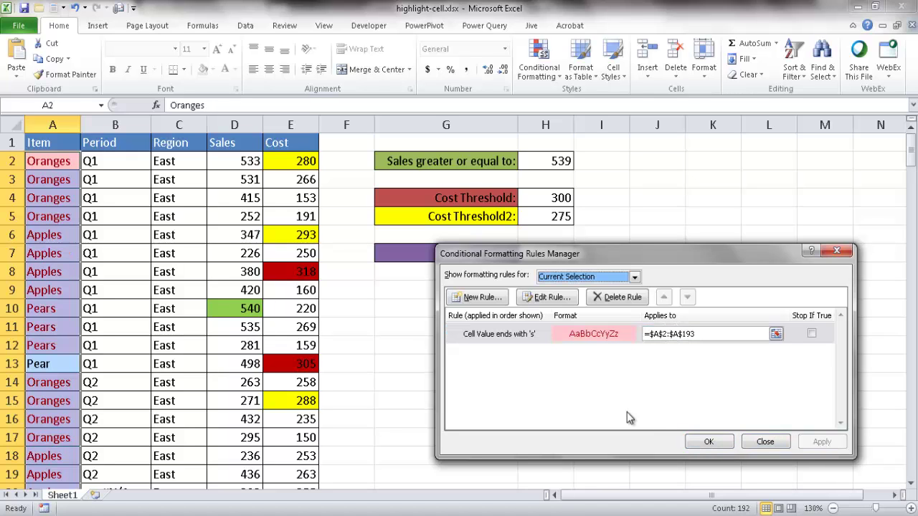
pyautogui.click(707, 442)
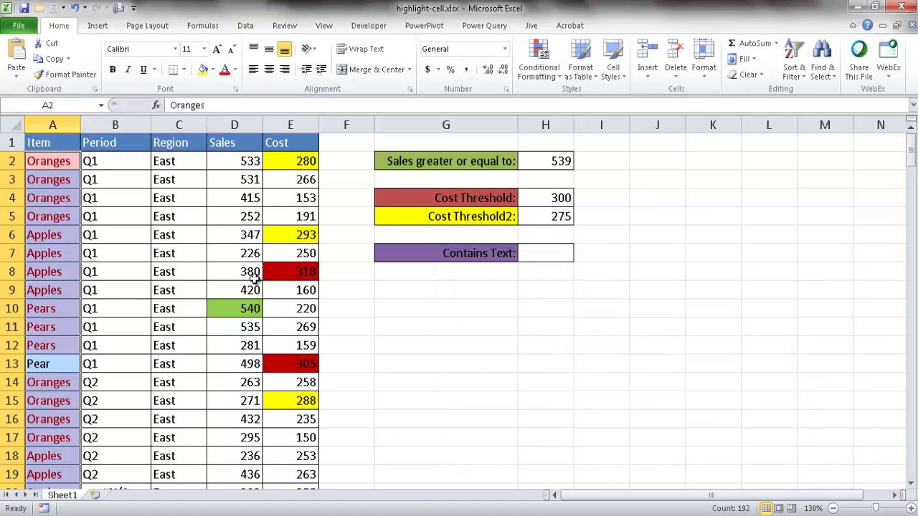
pyautogui.click(68, 180)
pyautogui.click(63, 215)
pyautogui.click(61, 309)
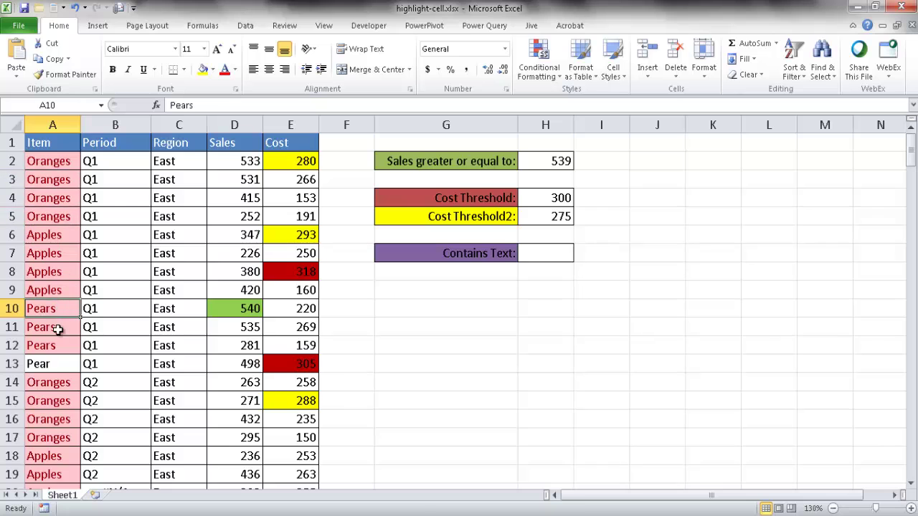
pyautogui.click(56, 364)
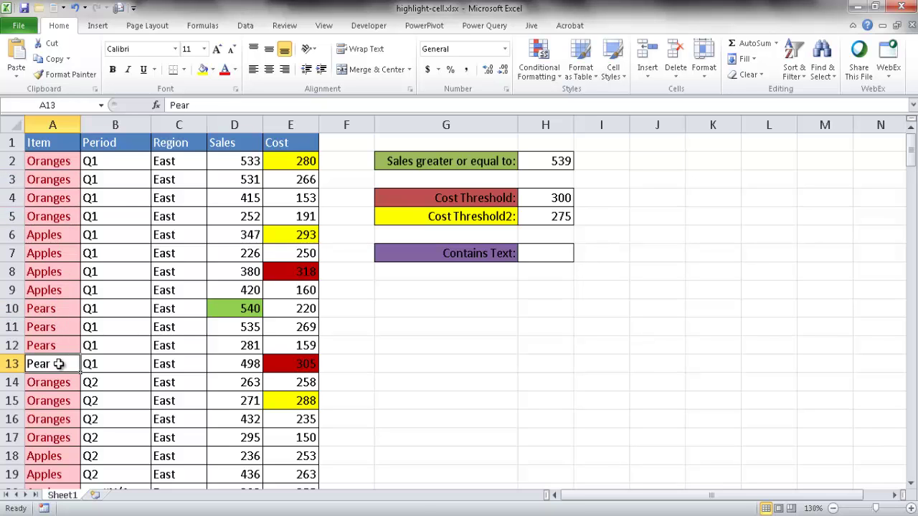
# Step: Select the Period values B2:B193
pyautogui.moveTo(911, 147)
pyautogui.mouseDown()
pyautogui.moveTo(911, 254)
pyautogui.moveTo(911, 147)
pyautogui.mouseUp()
pyautogui.click(122, 162)
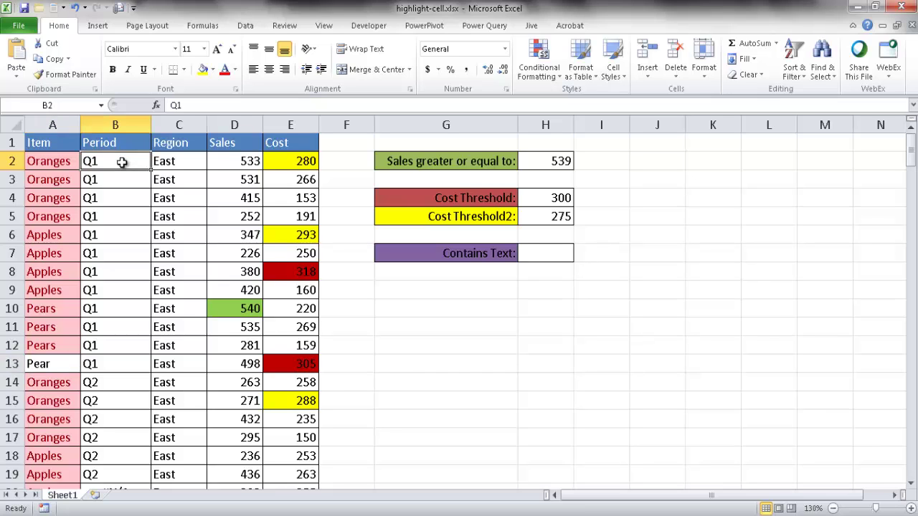
pyautogui.hotkey('ctrl', 'shift', 'Down')
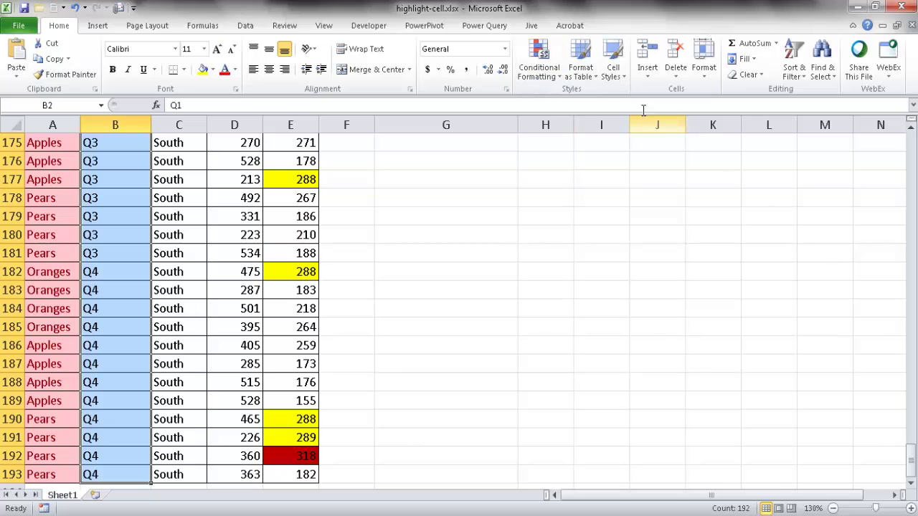
pyautogui.click(535, 76)
pyautogui.moveTo(568, 96)
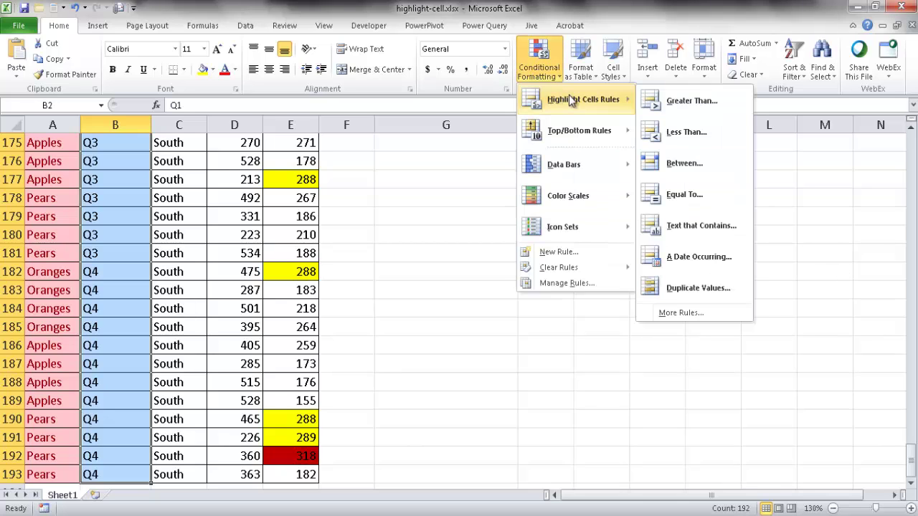
pyautogui.click(698, 225)
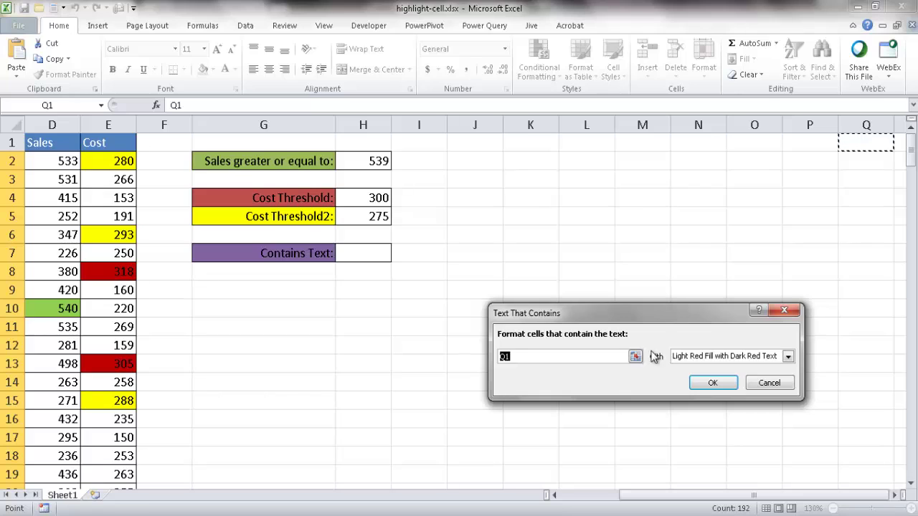
pyautogui.click(767, 385)
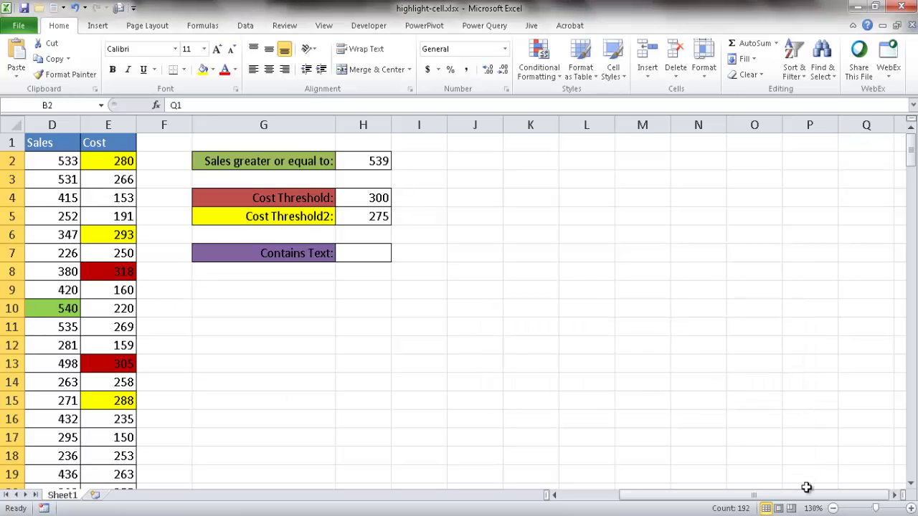
pyautogui.moveTo(809, 496); pyautogui.dragTo(767, 496)
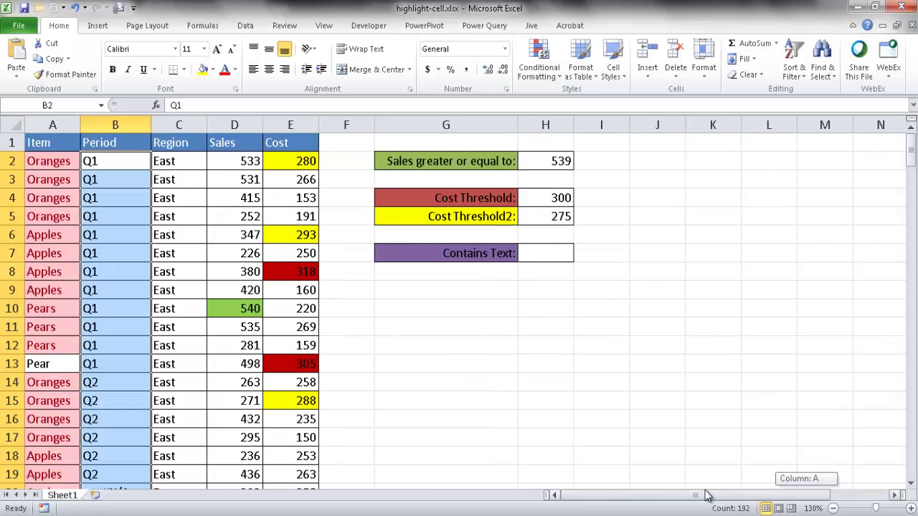
# Step: Start a new Format only cells that contain rule for the selected Period values, with Errors as the condition
pyautogui.click(552, 79)
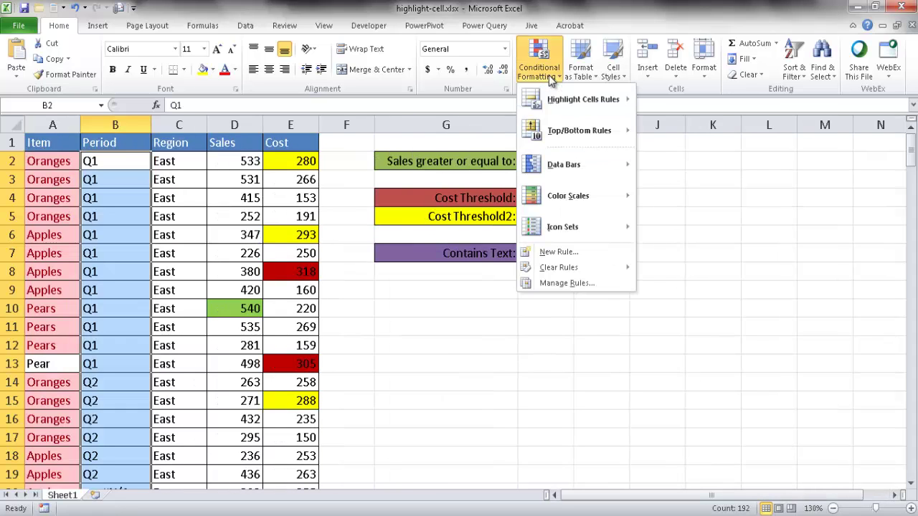
pyautogui.click(556, 254)
pyautogui.moveTo(608, 210); pyautogui.dragTo(619, 174)
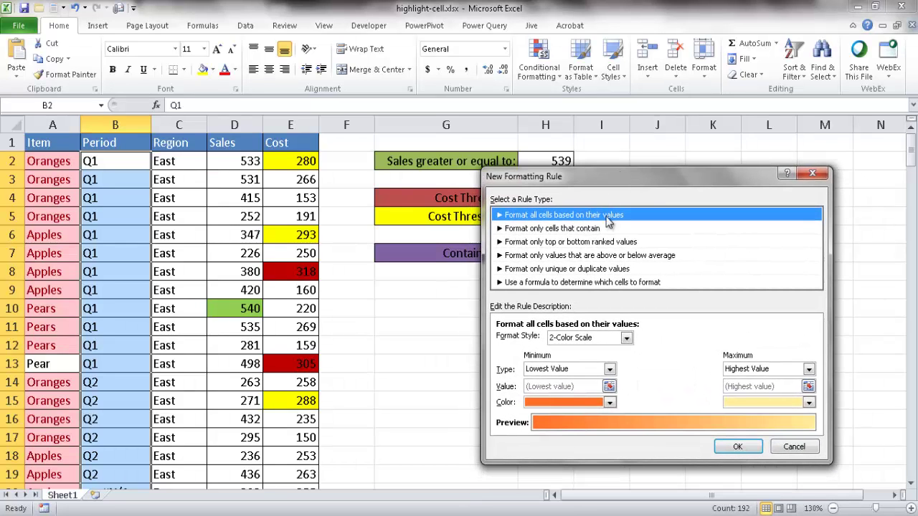
pyautogui.click(523, 229)
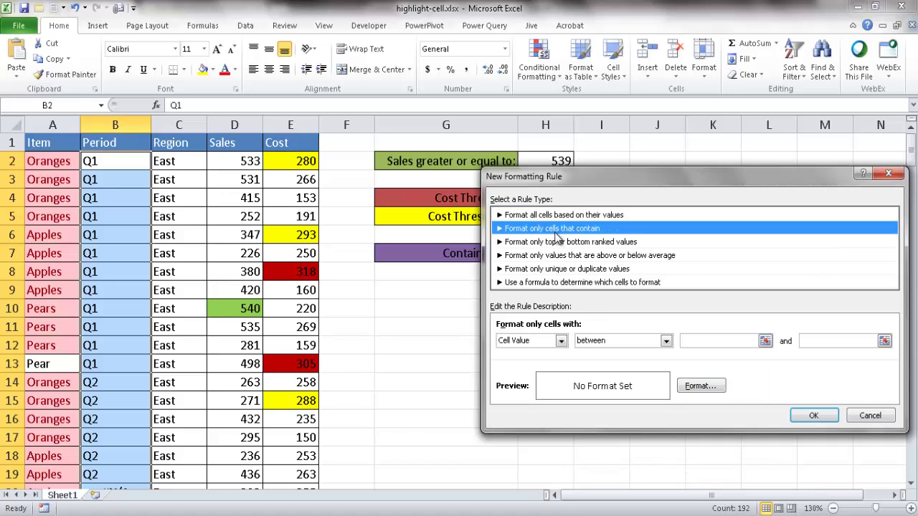
pyautogui.press('Tab')
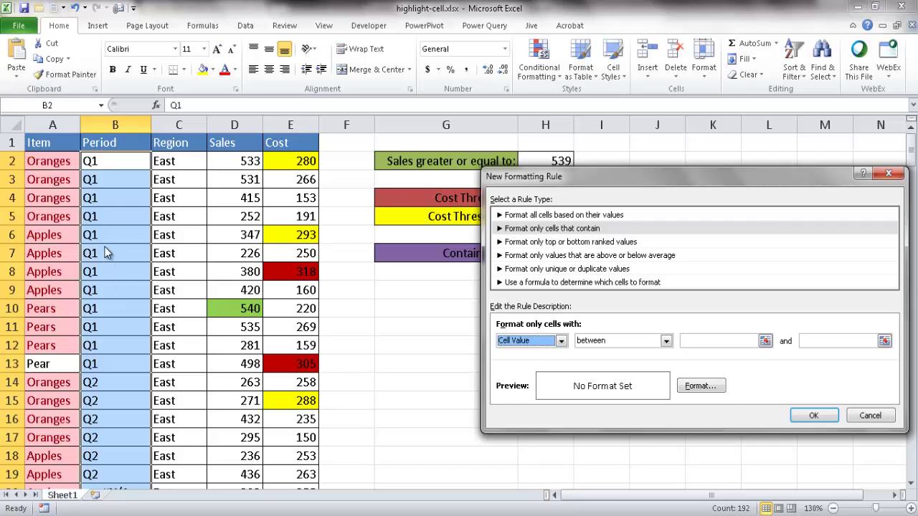
pyautogui.click(562, 342)
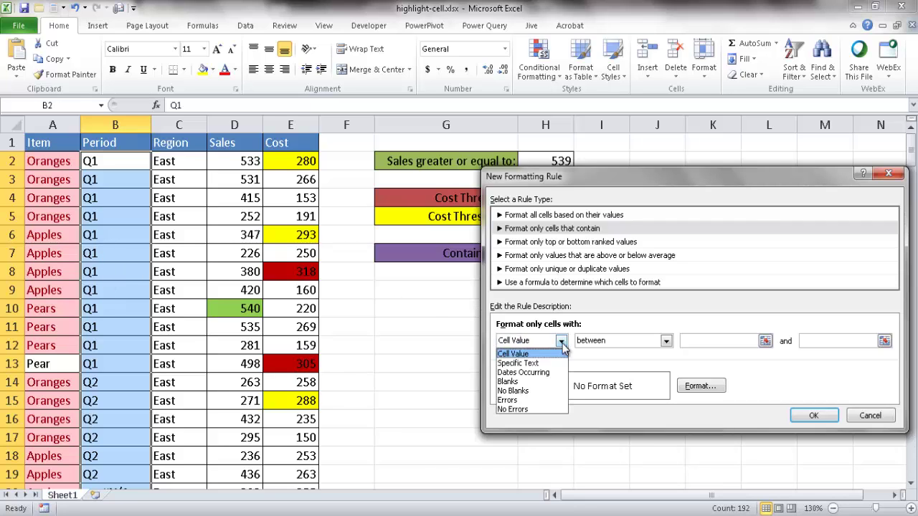
pyautogui.click(522, 401)
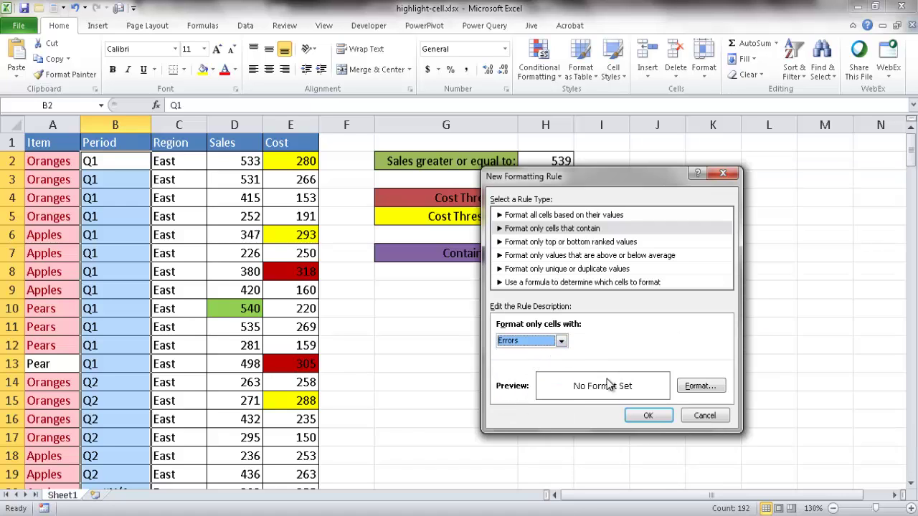
# Step: Give the Errors rule a purple fill and create it
pyautogui.click(697, 387)
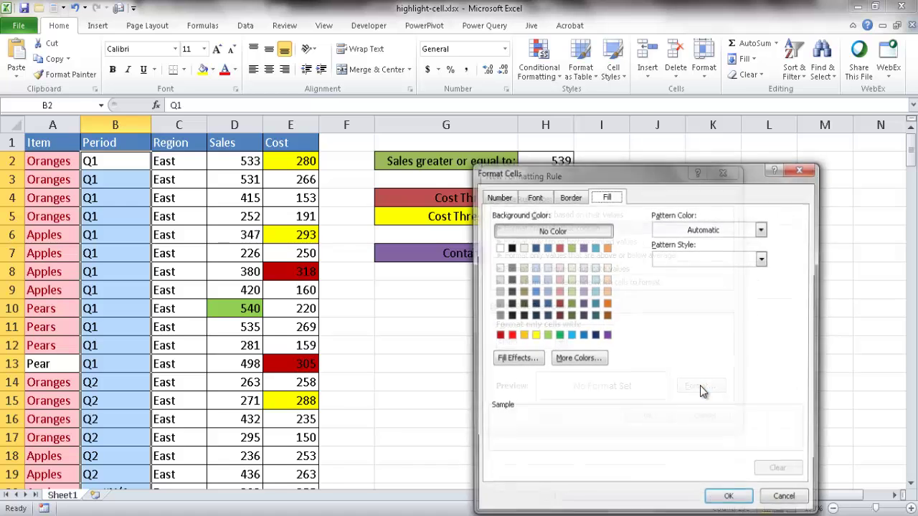
pyautogui.click(608, 336)
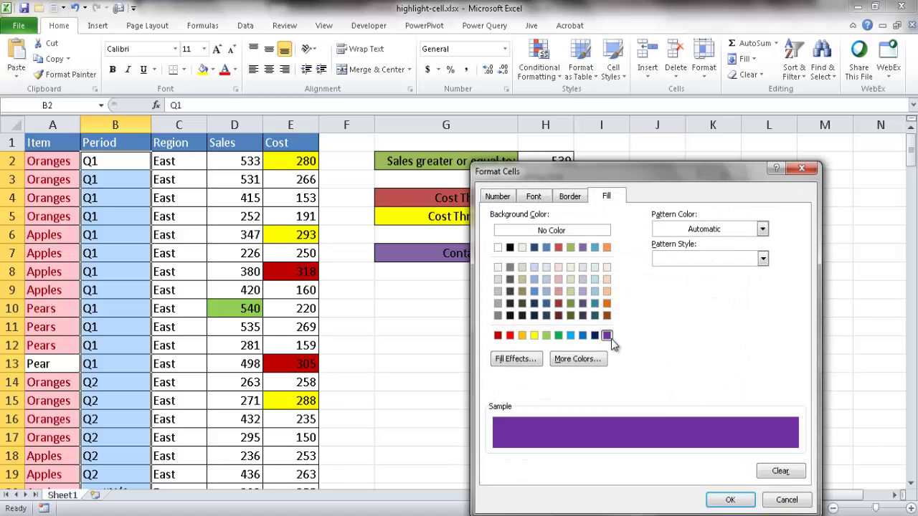
pyautogui.click(731, 500)
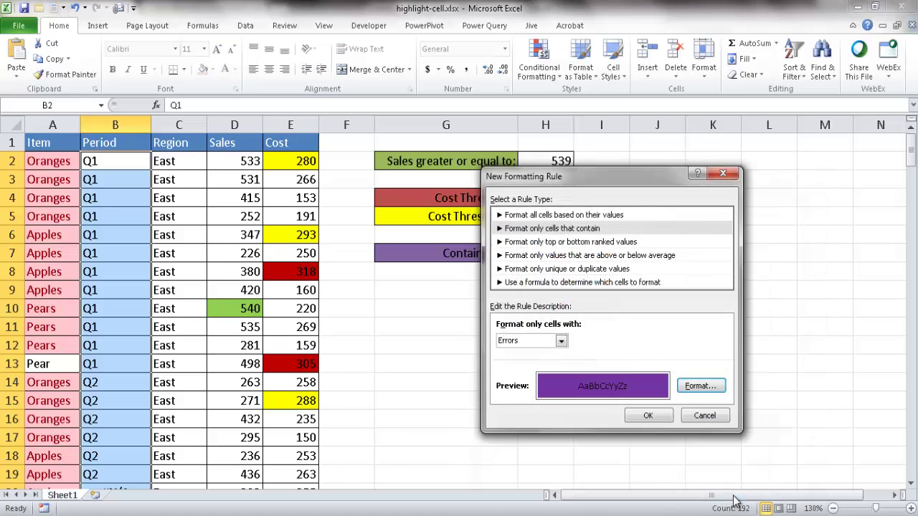
pyautogui.click(652, 414)
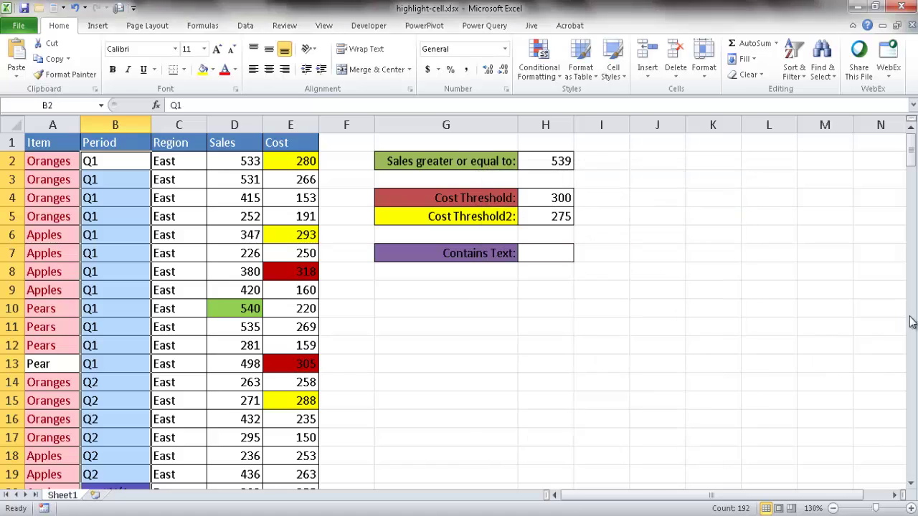
# Step: Compare the formatting of error cell B20 with the regular Period cells B18 and B13
pyautogui.click(909, 485)
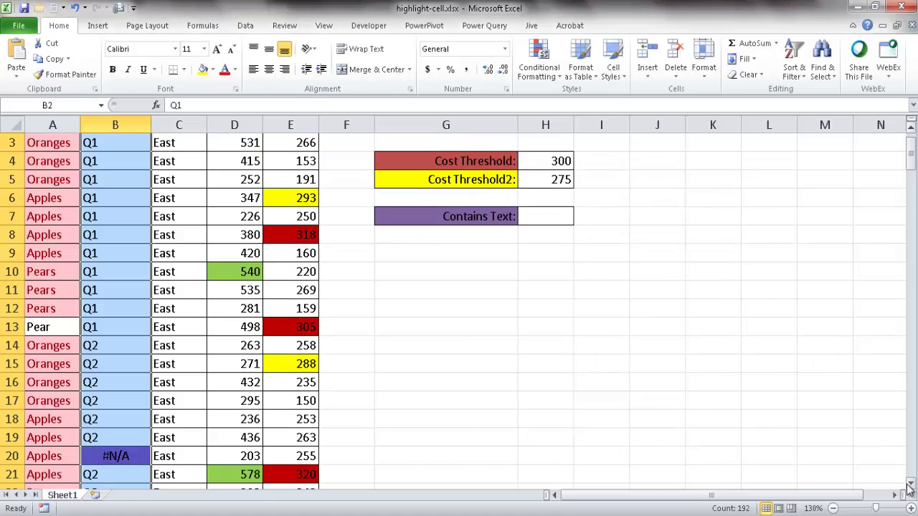
pyautogui.click(123, 457)
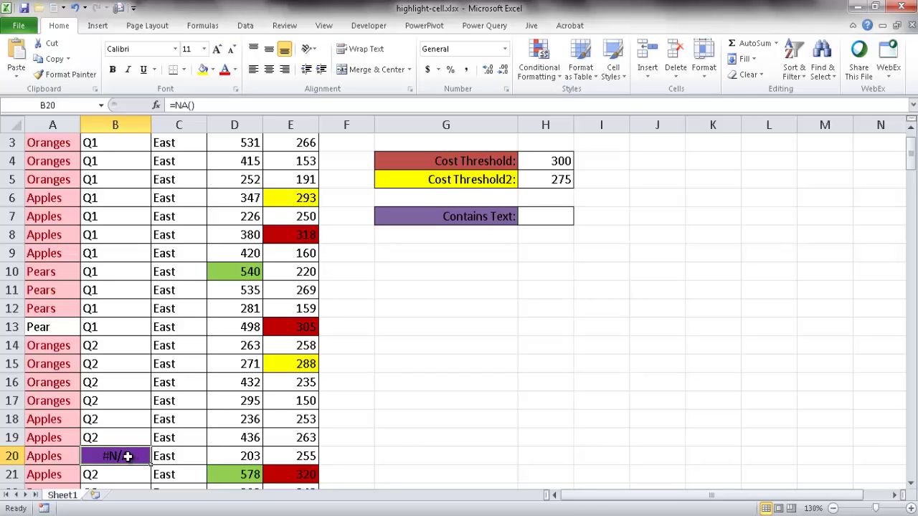
pyautogui.click(128, 422)
pyautogui.click(124, 329)
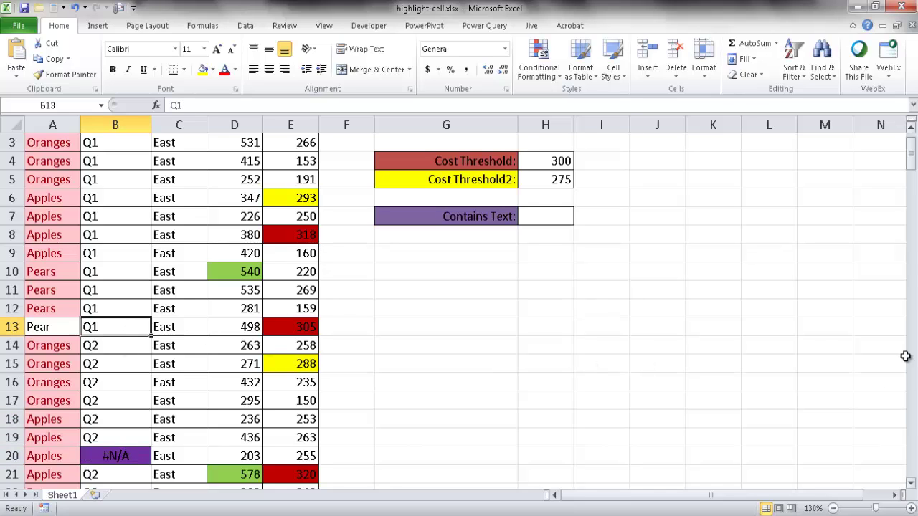
# Step: Examine the condition types, Specific Text match options and fill choices of a new Format only cells that contain rule without creating it
pyautogui.moveTo(912, 166); pyautogui.dragTo(912, 148)
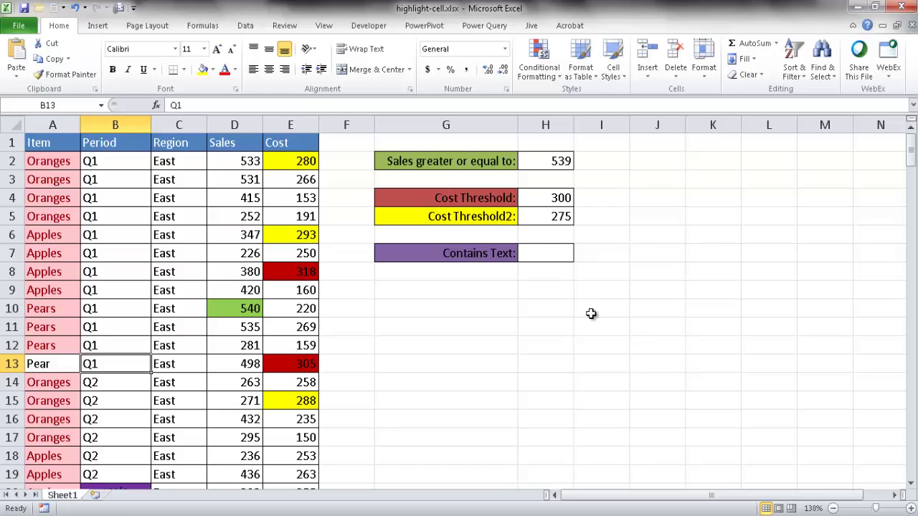
pyautogui.click(544, 74)
pyautogui.moveTo(556, 99)
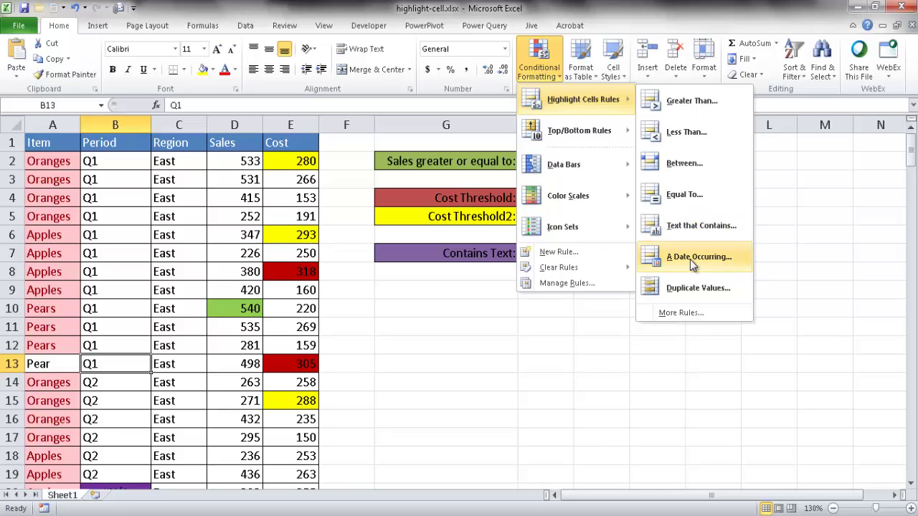
pyautogui.click(692, 313)
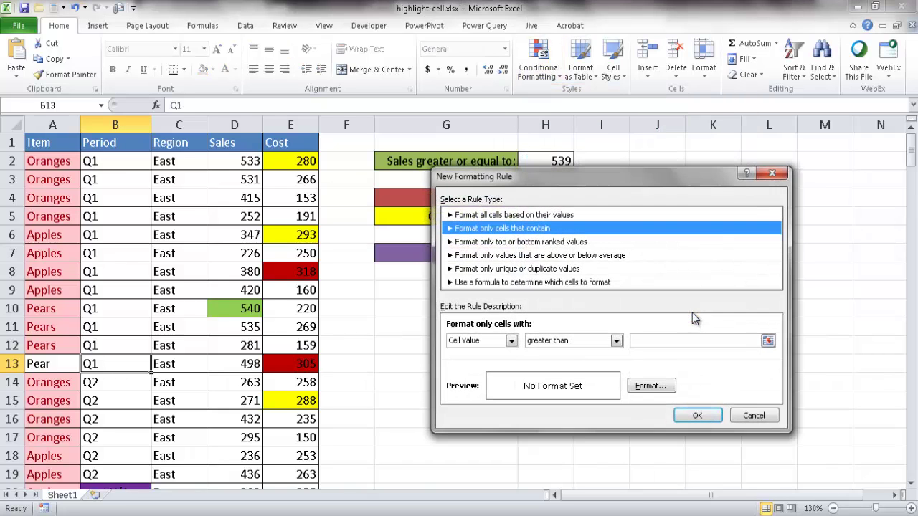
pyautogui.click(511, 340)
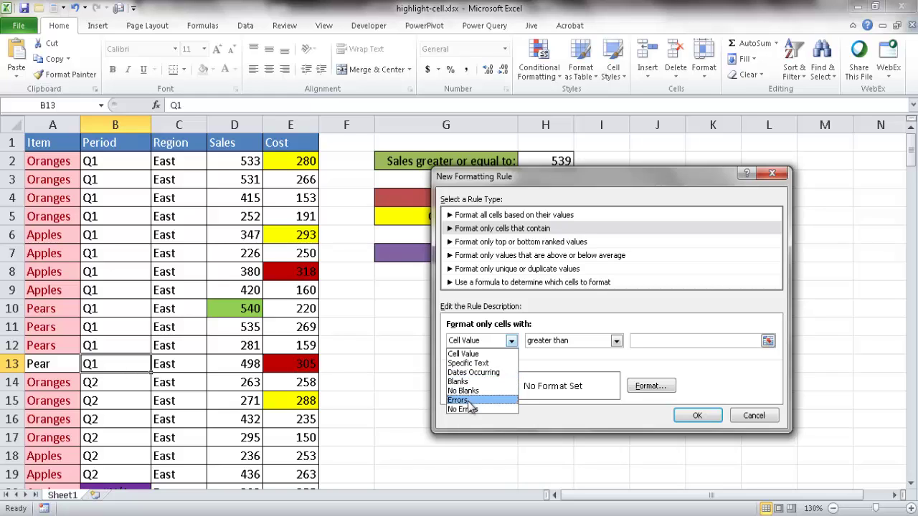
pyautogui.click(497, 354)
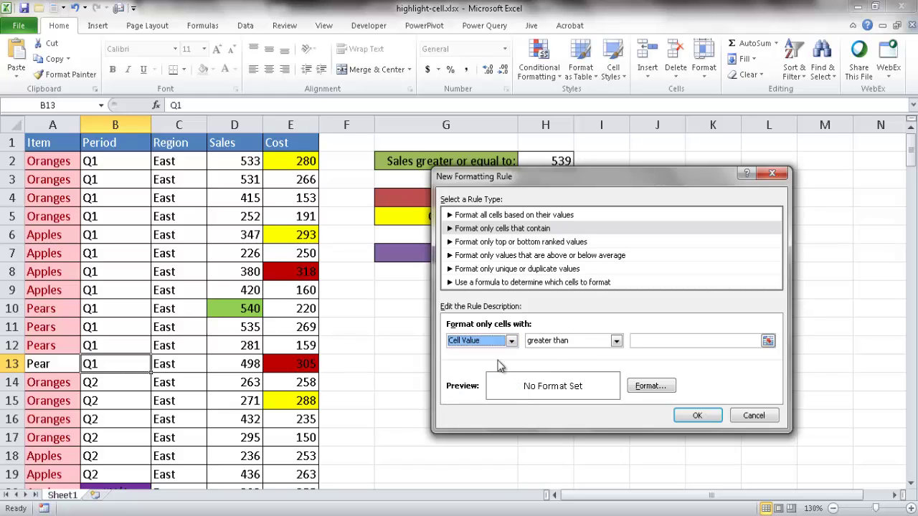
pyautogui.click(510, 342)
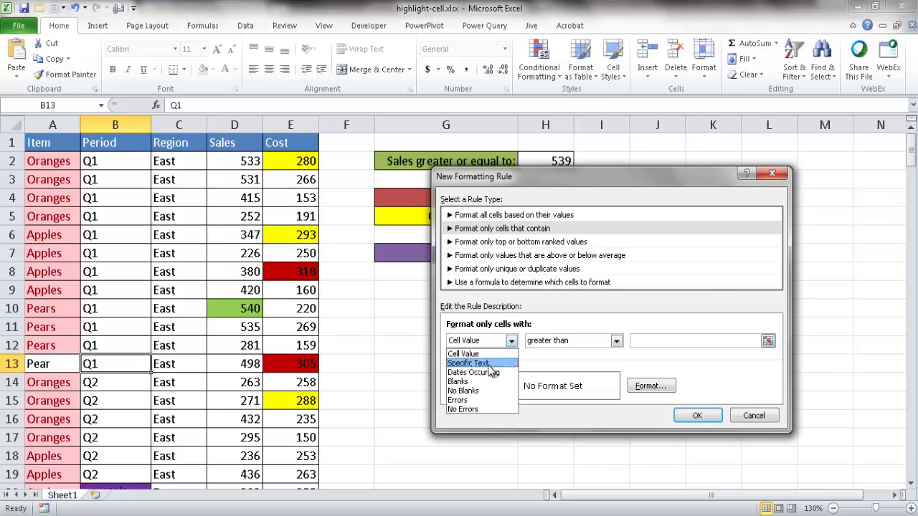
pyautogui.click(479, 363)
pyautogui.click(585, 341)
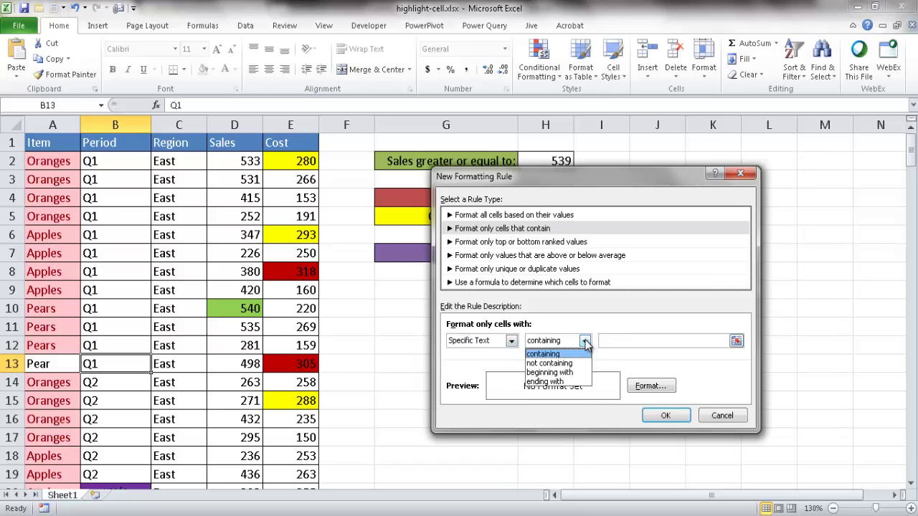
pyautogui.click(583, 319)
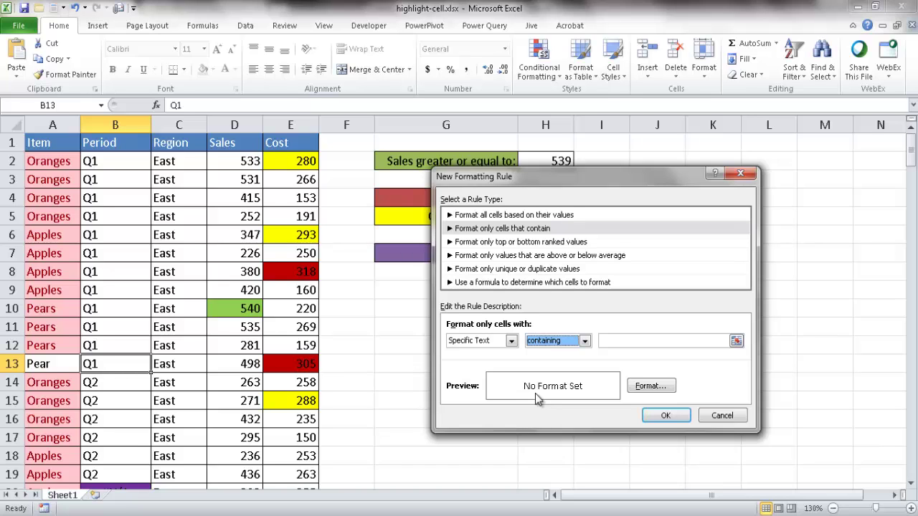
pyautogui.click(650, 386)
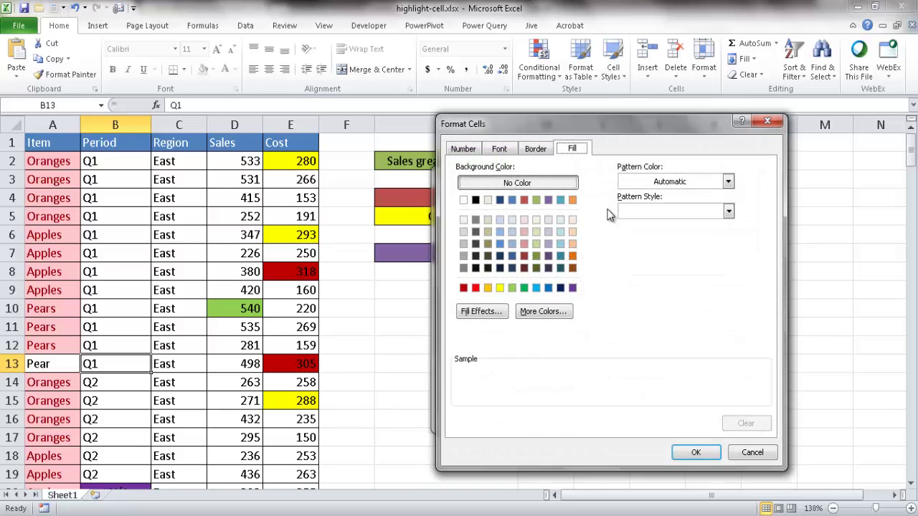
pyautogui.click(745, 458)
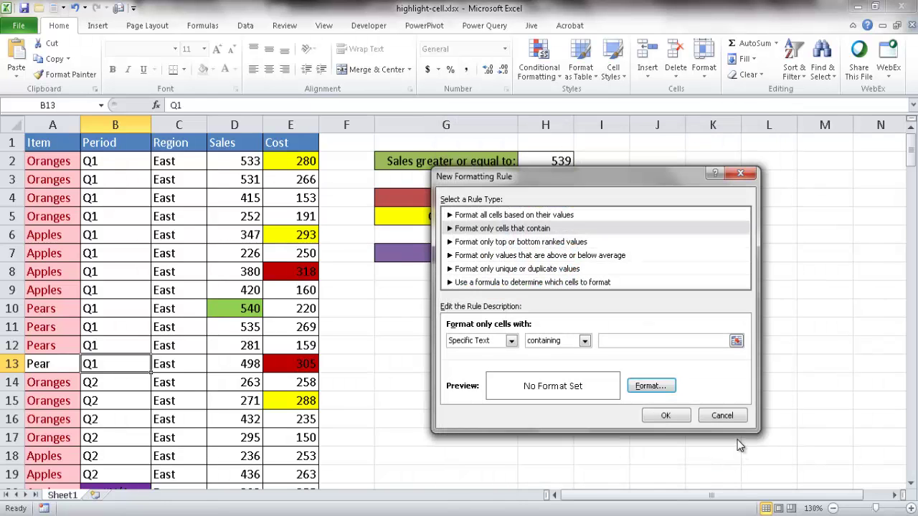
pyautogui.click(731, 414)
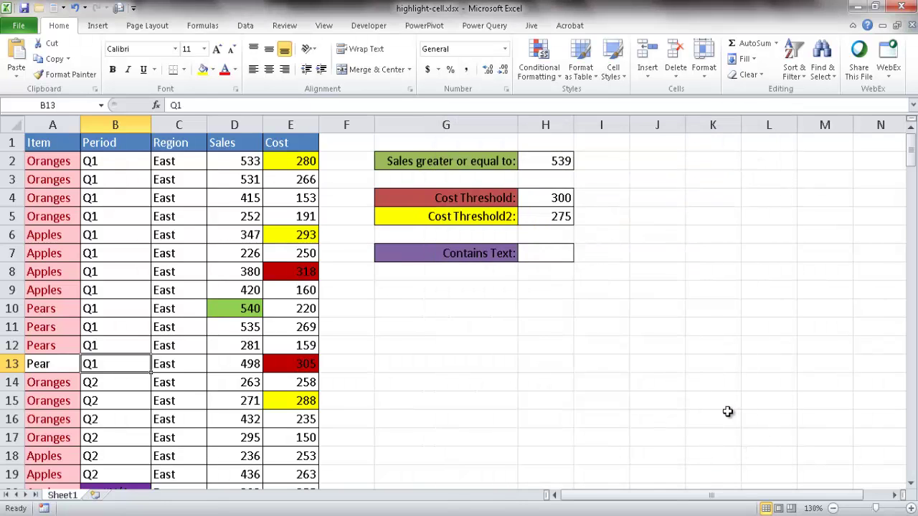
# Step: Highlight duplicate values in the Region column with a Duplicate Values rule using Light Red Fill with Dark Red Text
pyautogui.click(179, 124)
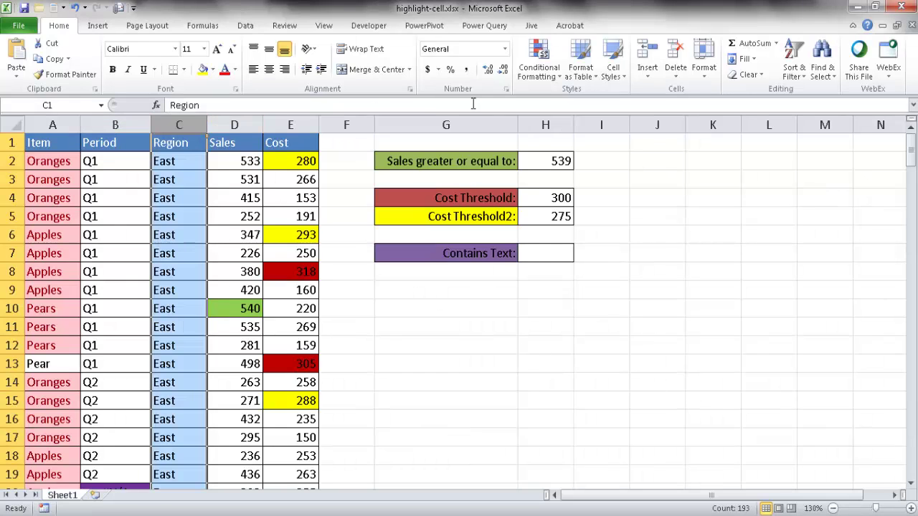
pyautogui.click(539, 77)
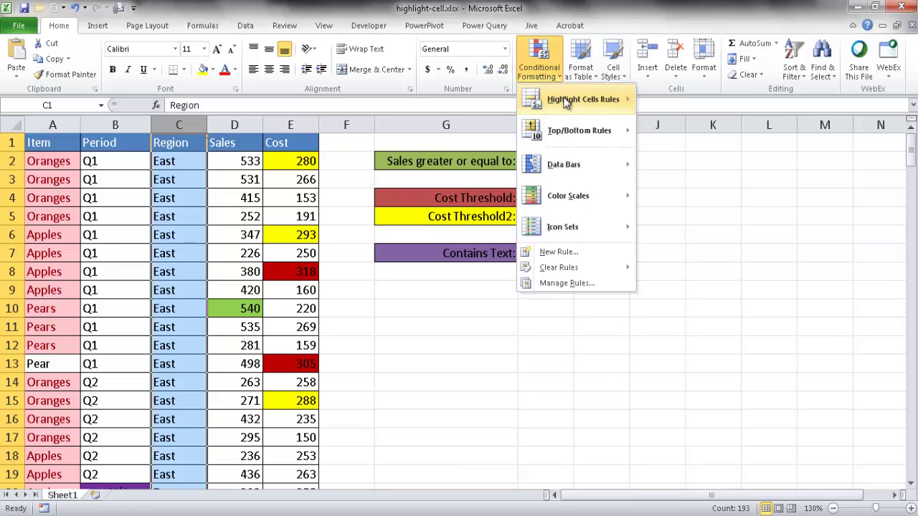
pyautogui.moveTo(568, 101)
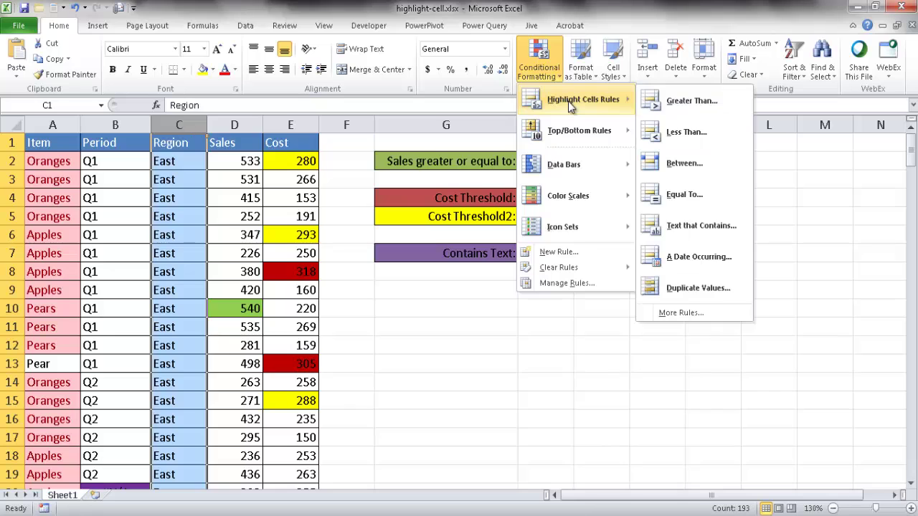
pyautogui.click(696, 285)
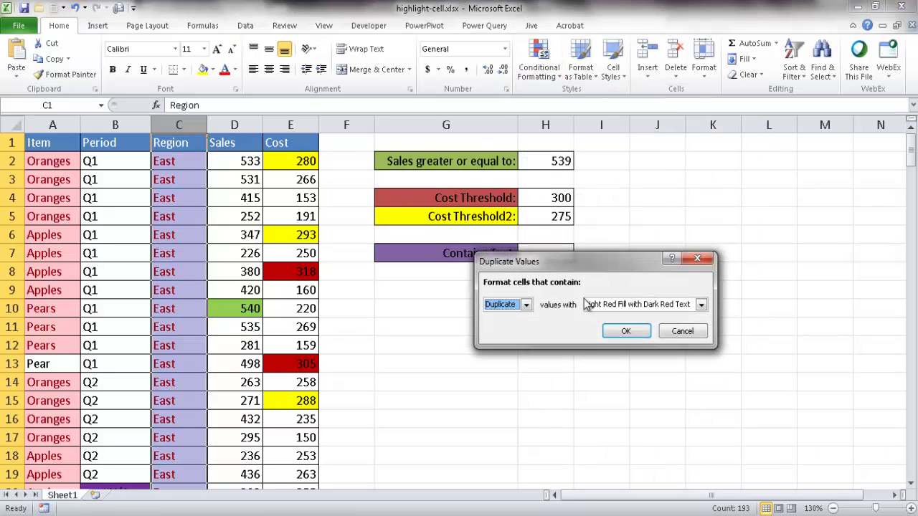
pyautogui.click(634, 334)
pyautogui.click(178, 248)
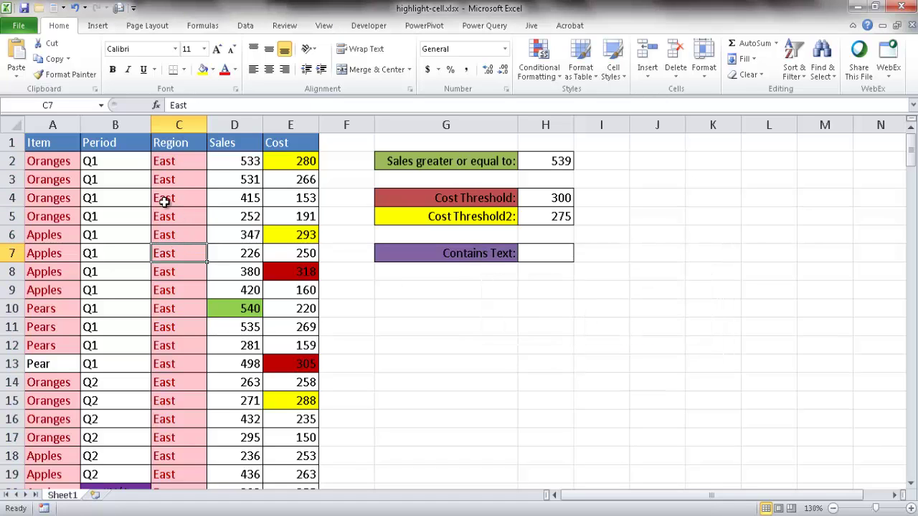
# Step: Change the Region entry in C2 to East-West to test the duplicate highlighting with a unique value
pyautogui.moveTo(910, 157); pyautogui.dragTo(914, 191)
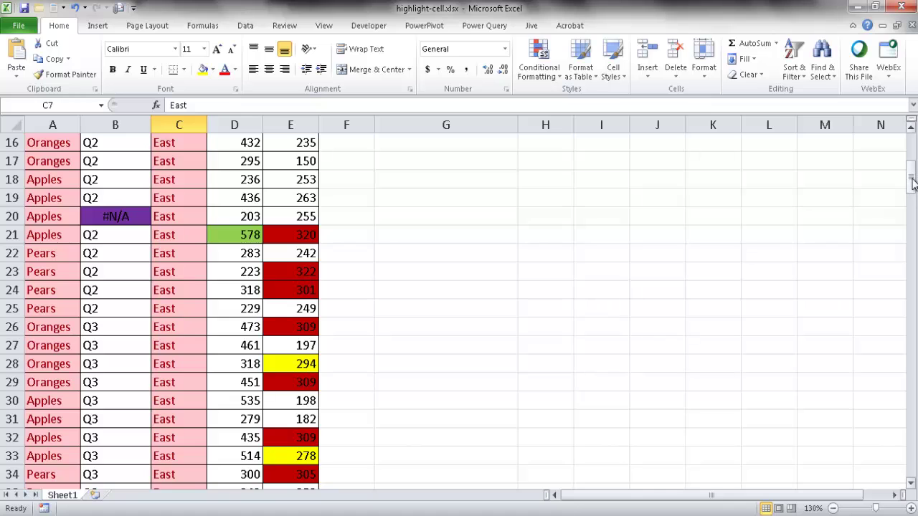
pyautogui.moveTo(913, 182); pyautogui.dragTo(910, 147)
pyautogui.click(188, 161)
pyautogui.click(201, 107)
pyautogui.write('-West')
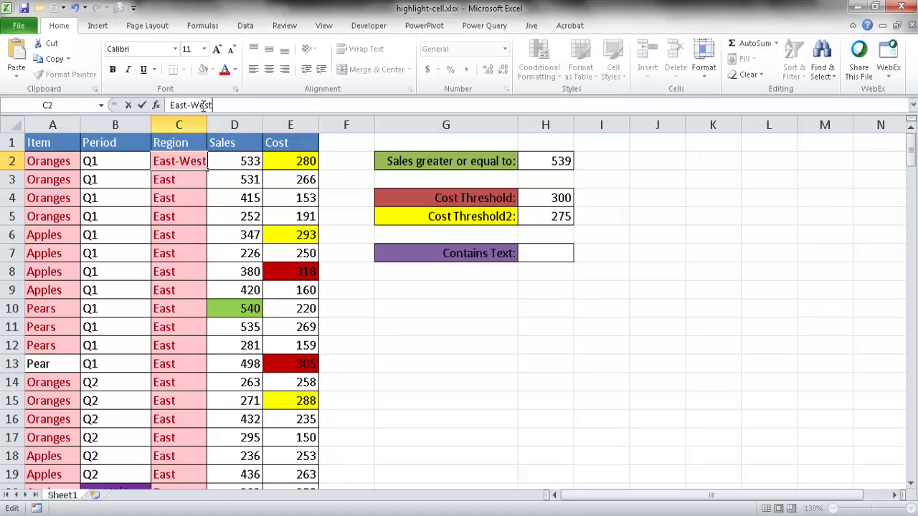
pyautogui.press('Return')
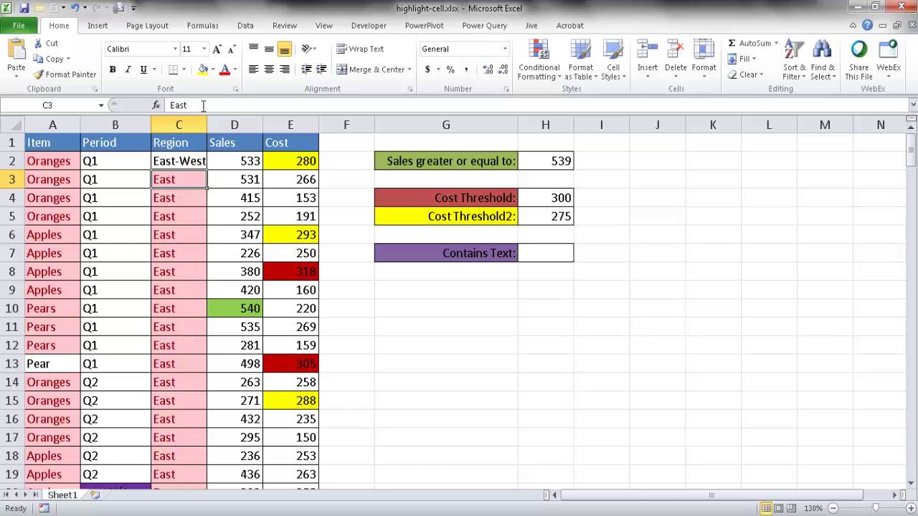
pyautogui.click(184, 162)
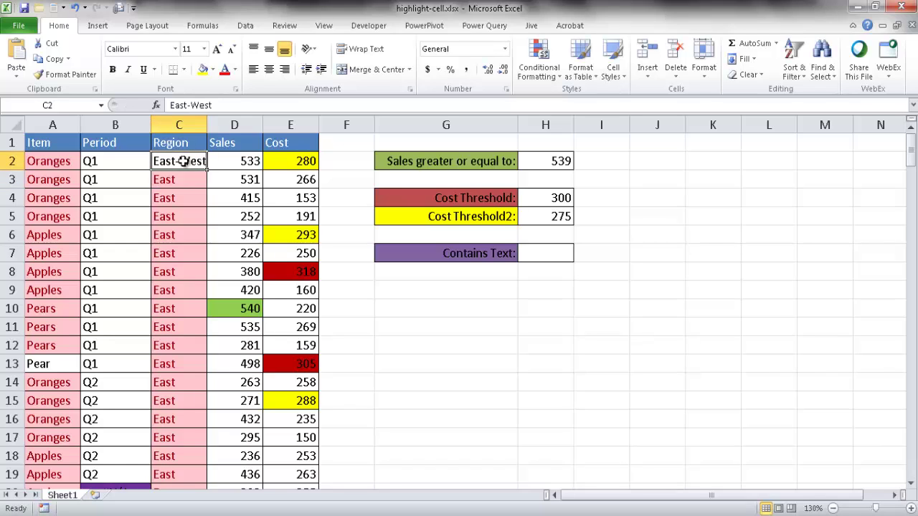
pyautogui.moveTo(912, 154)
pyautogui.mouseDown()
pyautogui.moveTo(911, 437)
pyautogui.moveTo(912, 152)
pyautogui.mouseUp()
pyautogui.click(549, 75)
pyautogui.click(639, 197)
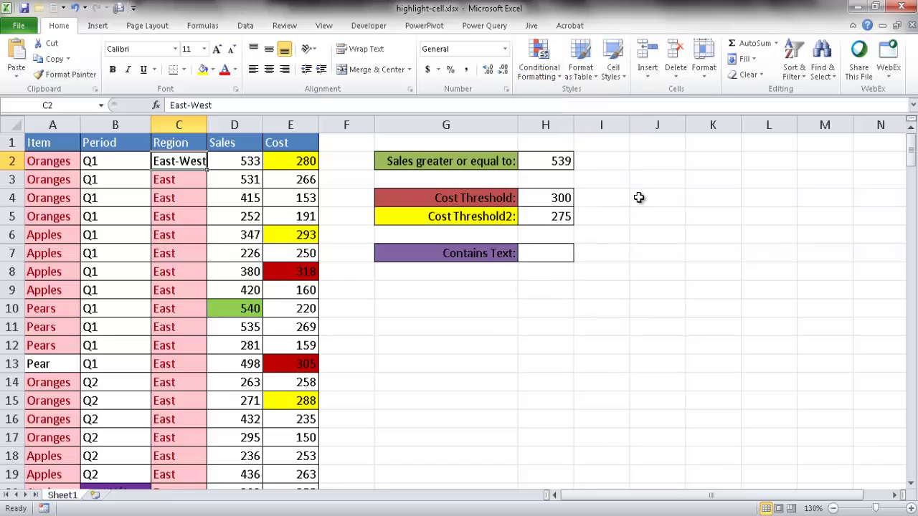